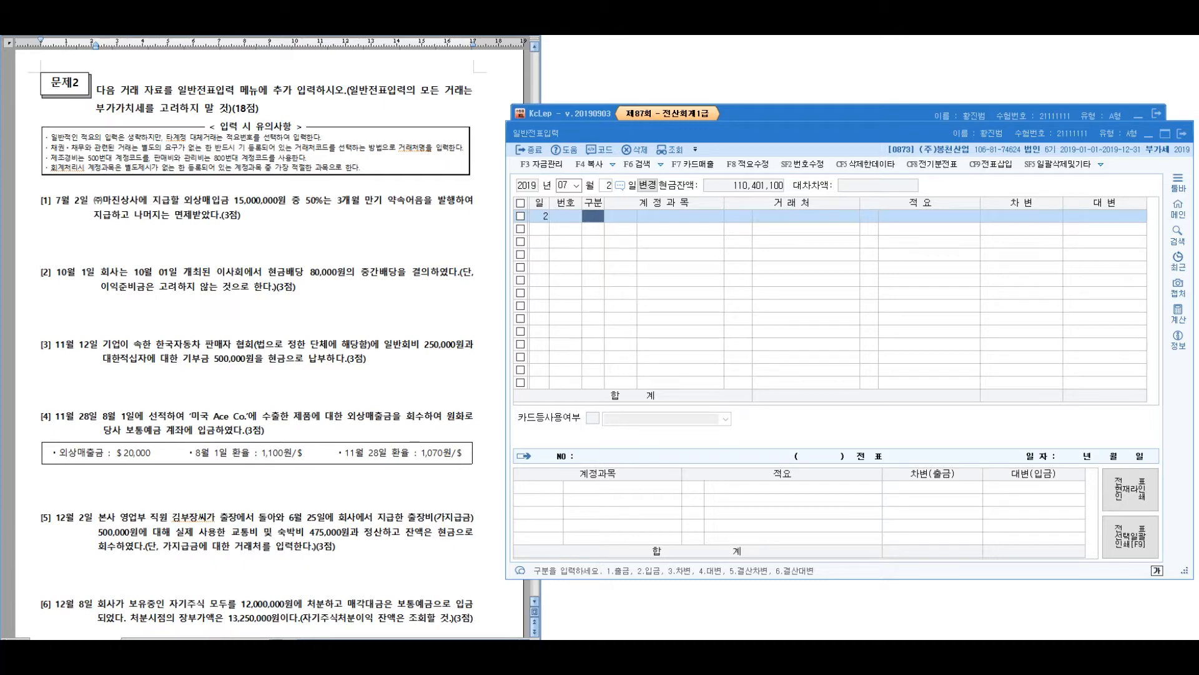
Review the 문제2 transaction questions [1] to [6] in the exam document and return to the general voucher entry window
left_click(281, 215)
scroll(281, 344, "down", 3)
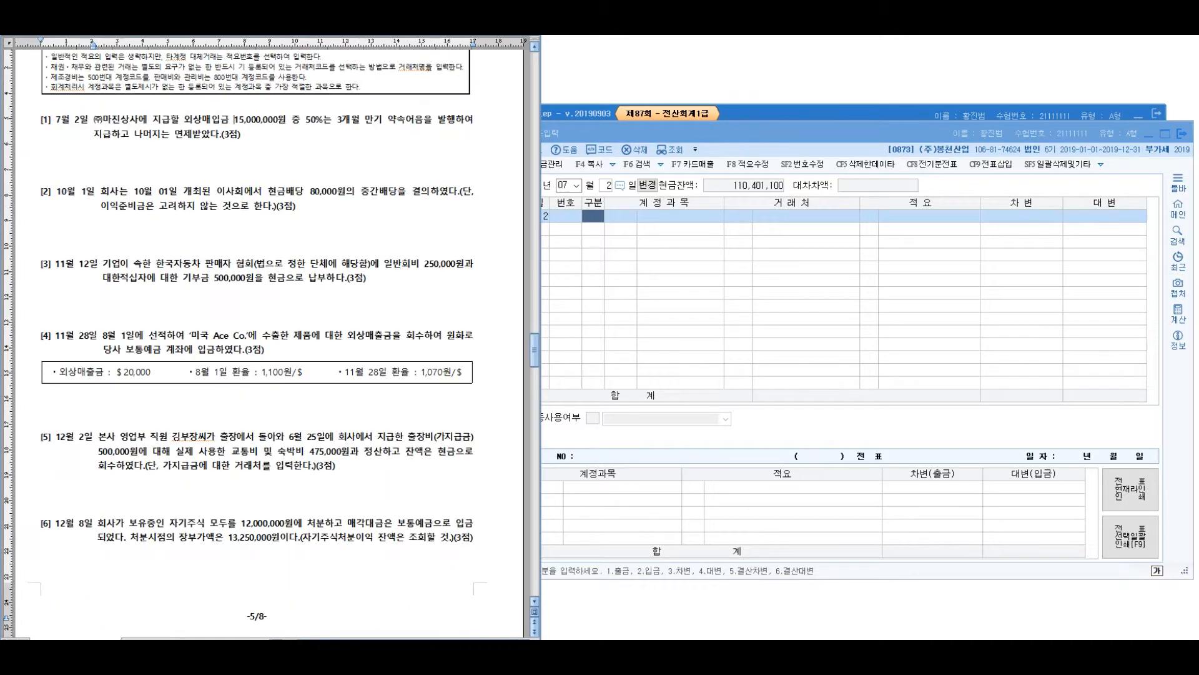
key("alt+Tab")
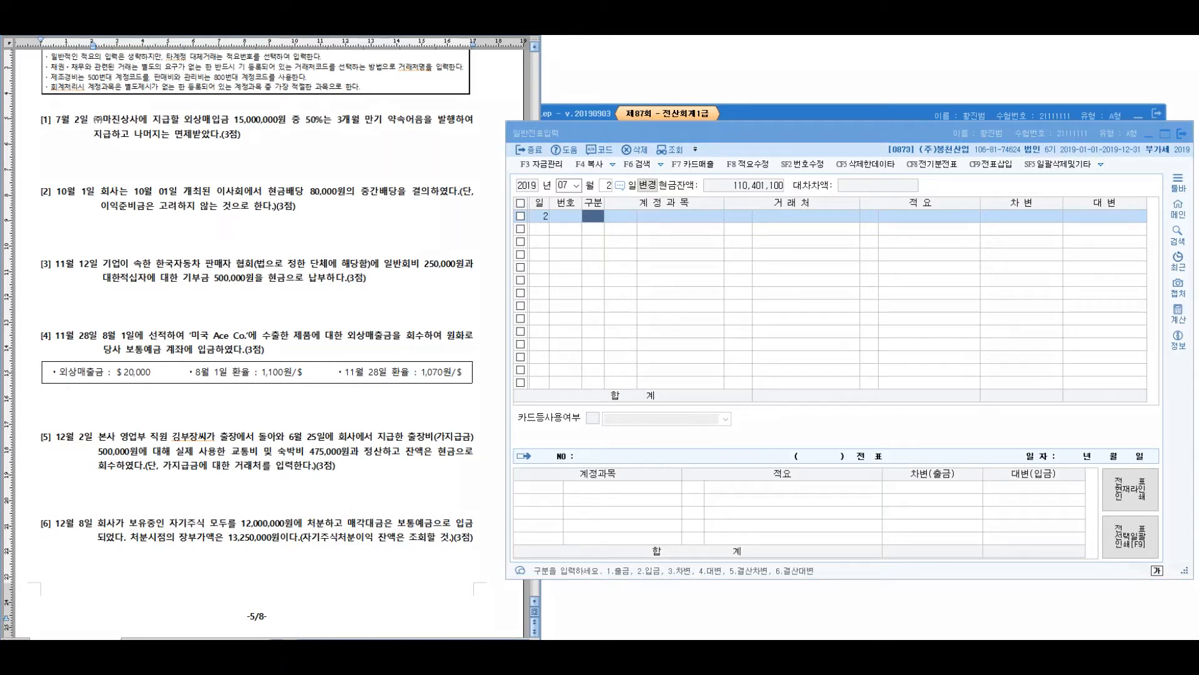
left_click_drag(242, 70, 188, 94)
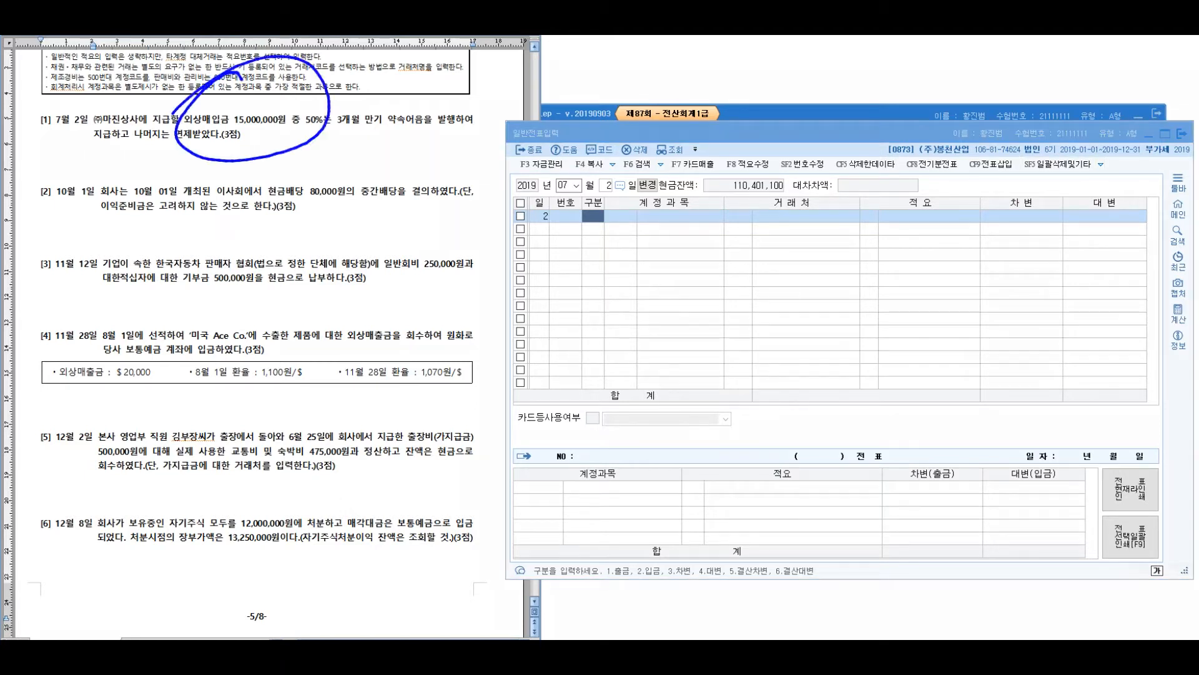
mouse_move(321, 140)
left_mouse_down()
mouse_move(303, 178)
mouse_move(335, 188)
mouse_move(369, 168)
mouse_move(400, 181)
left_mouse_up()
left_click_drag(400, 148, 419, 181)
left_click_drag(413, 150, 456, 181)
left_click_drag(497, 142, 503, 149)
left_click_drag(484, 176, 528, 146)
left_click_drag(533, 137, 530, 198)
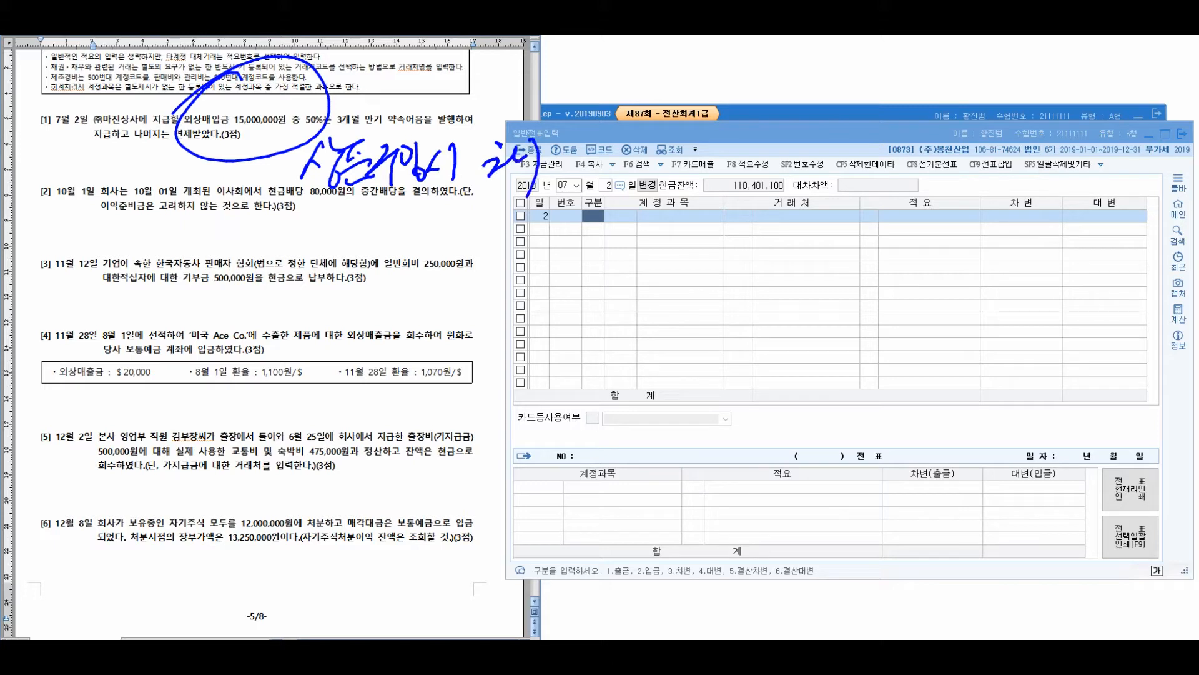
left_click_drag(581, 136, 565, 159)
left_click_drag(565, 156, 592, 175)
mouse_move(590, 157)
left_mouse_down()
mouse_move(619, 129)
mouse_move(621, 150)
left_mouse_up()
left_click_drag(591, 157, 655, 173)
mouse_move(666, 134)
left_mouse_down()
mouse_move(680, 169)
mouse_move(687, 140)
left_mouse_up()
mouse_move(694, 147)
left_mouse_down()
mouse_move(708, 160)
mouse_move(737, 147)
left_mouse_up()
left_click_drag(731, 155, 851, 149)
left_click_drag(843, 153, 865, 166)
mouse_move(886, 143)
left_mouse_down()
mouse_move(881, 182)
mouse_move(917, 148)
left_mouse_up()
mouse_move(932, 144)
left_mouse_down()
mouse_move(930, 186)
mouse_move(946, 172)
left_mouse_up()
mouse_move(954, 137)
left_mouse_down()
mouse_move(955, 180)
mouse_move(984, 153)
mouse_move(987, 186)
left_mouse_up()
mouse_move(1002, 141)
left_mouse_down()
mouse_move(1009, 178)
mouse_move(1043, 166)
mouse_move(1048, 180)
left_mouse_up()
mouse_move(1049, 170)
left_mouse_down()
mouse_move(1054, 181)
mouse_move(1047, 157)
left_mouse_up()
mouse_move(1065, 145)
left_mouse_down()
mouse_move(1073, 177)
mouse_move(1095, 178)
left_mouse_up()
left_click_drag(1099, 178, 1191, 156)
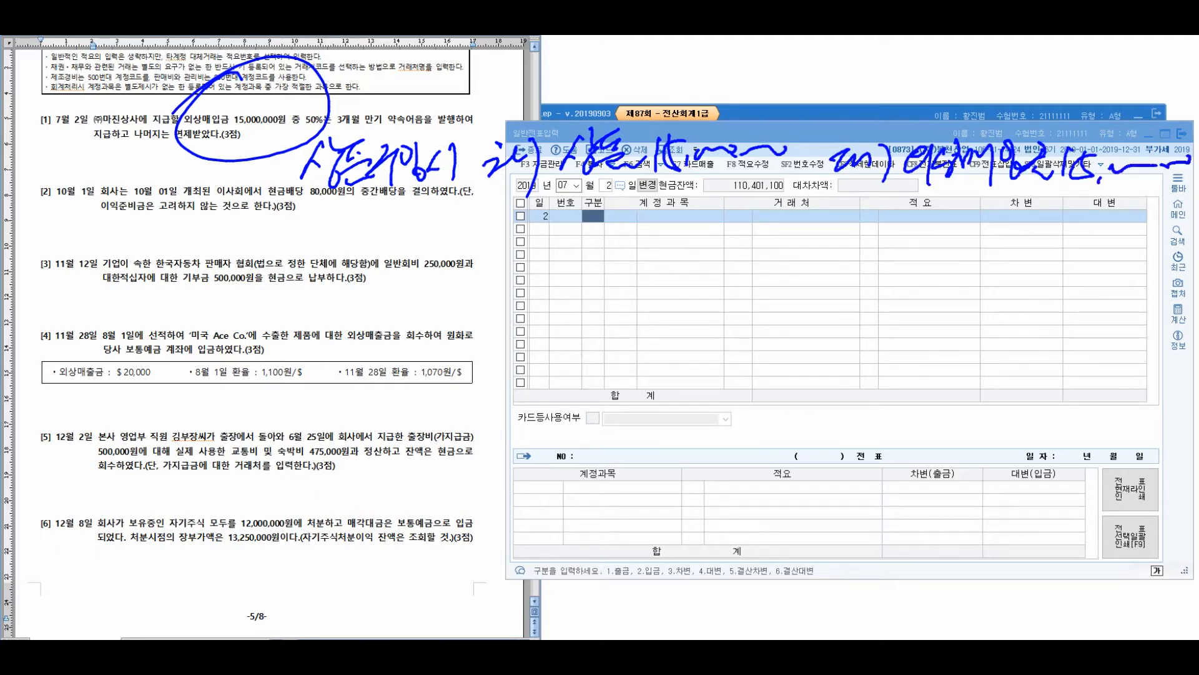
mouse_move(865, 195)
left_mouse_down()
mouse_move(1179, 185)
mouse_move(1073, 108)
mouse_move(812, 209)
mouse_move(903, 203)
left_mouse_up()
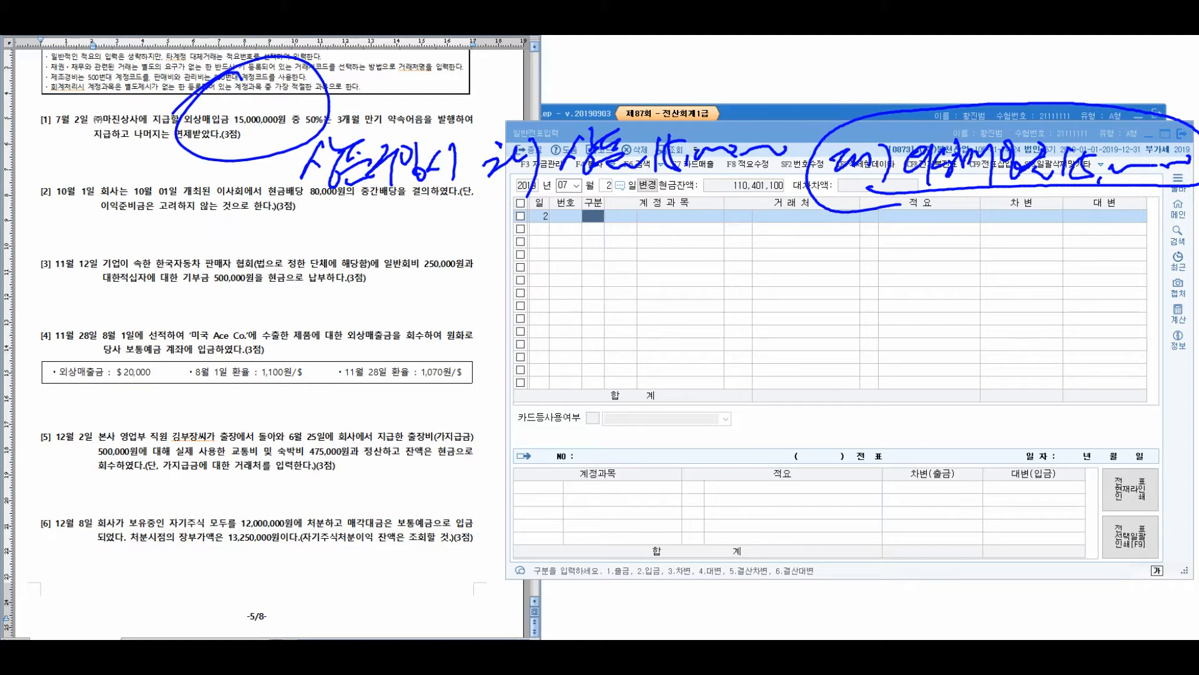
mouse_move(809, 189)
left_mouse_down()
mouse_move(415, 299)
mouse_move(436, 337)
mouse_move(431, 303)
left_mouse_up()
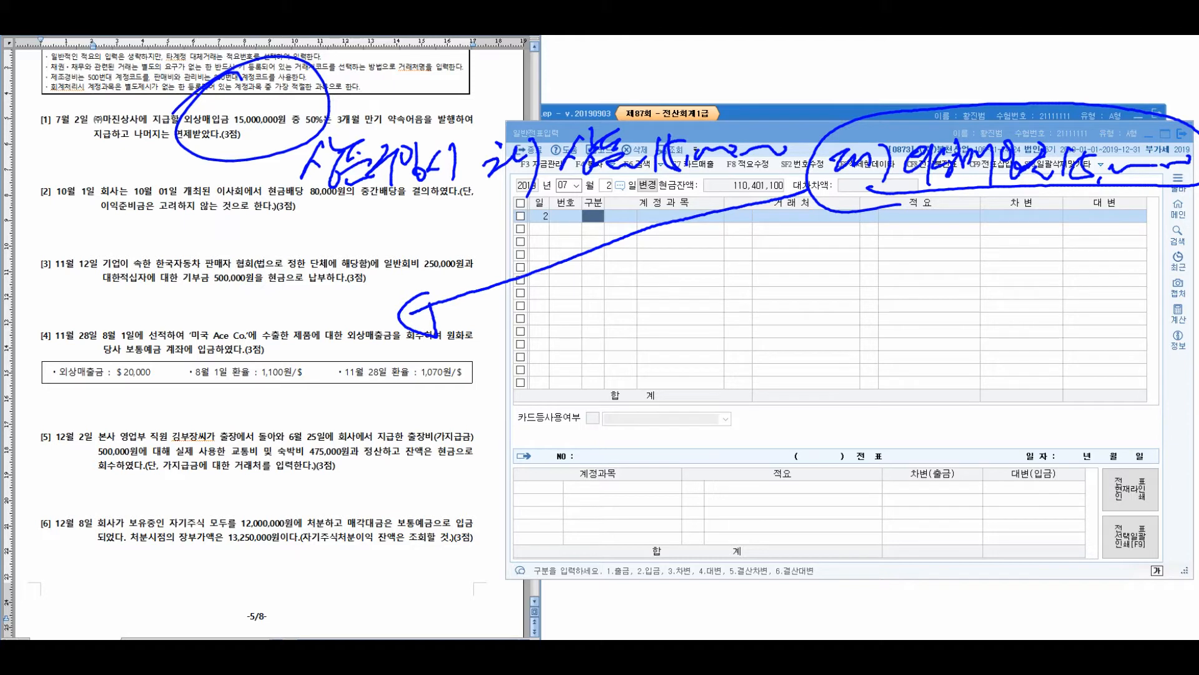
left_click_drag(427, 292, 425, 327)
mouse_move(225, 306)
left_mouse_down()
mouse_move(233, 340)
mouse_move(257, 344)
mouse_move(275, 331)
mouse_move(213, 356)
left_mouse_up()
left_click_drag(246, 418, 265, 451)
left_click_drag(265, 415, 286, 462)
left_click_drag(310, 403, 334, 439)
mouse_move(337, 397)
left_mouse_down()
mouse_move(340, 448)
mouse_move(354, 430)
left_mouse_up()
mouse_move(357, 397)
left_mouse_down()
mouse_move(367, 440)
mouse_move(381, 430)
mouse_move(394, 458)
left_mouse_up()
mouse_move(393, 406)
left_mouse_down()
mouse_move(406, 425)
mouse_move(455, 429)
left_mouse_up()
mouse_move(465, 380)
left_mouse_down()
mouse_move(465, 433)
mouse_move(489, 422)
left_mouse_up()
mouse_move(497, 403)
left_mouse_down()
mouse_move(501, 417)
mouse_move(592, 380)
left_mouse_up()
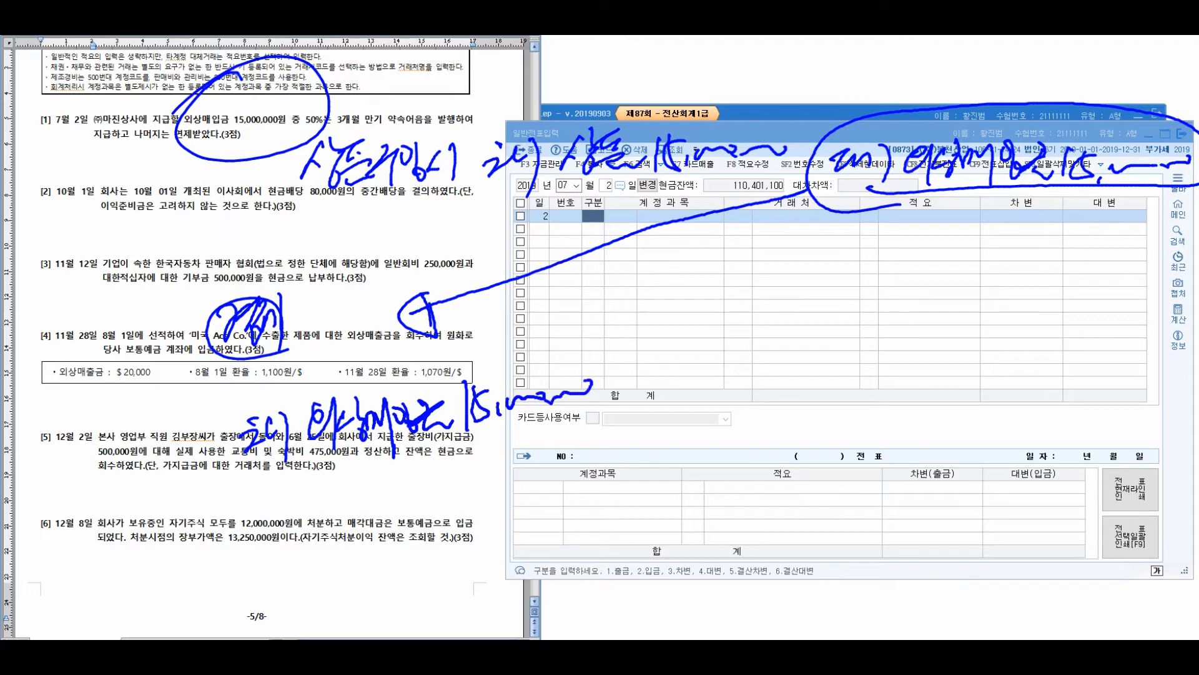
left_click_drag(690, 386, 728, 397)
mouse_move(712, 375)
left_mouse_down()
mouse_move(747, 397)
mouse_move(736, 446)
left_mouse_up()
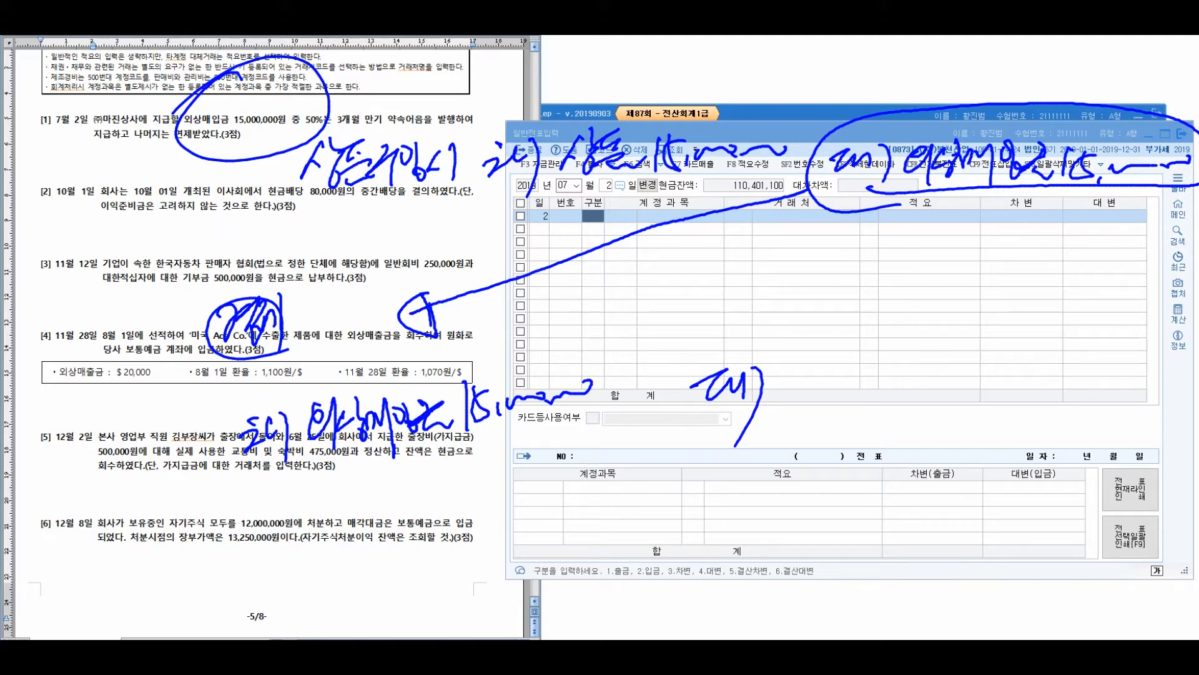
mouse_move(782, 325)
left_mouse_down()
mouse_move(808, 313)
mouse_move(792, 345)
left_mouse_up()
mouse_move(819, 297)
left_mouse_down()
mouse_move(822, 367)
mouse_move(842, 306)
left_mouse_up()
left_click_drag(823, 328, 862, 340)
mouse_move(865, 301)
left_mouse_down()
mouse_move(870, 355)
mouse_move(917, 328)
left_mouse_up()
mouse_move(931, 305)
left_mouse_down()
mouse_move(936, 341)
mouse_move(958, 316)
left_mouse_up()
mouse_move(977, 293)
left_mouse_down()
mouse_move(965, 325)
mouse_move(1074, 292)
left_mouse_up()
left_click_drag(930, 292, 922, 319)
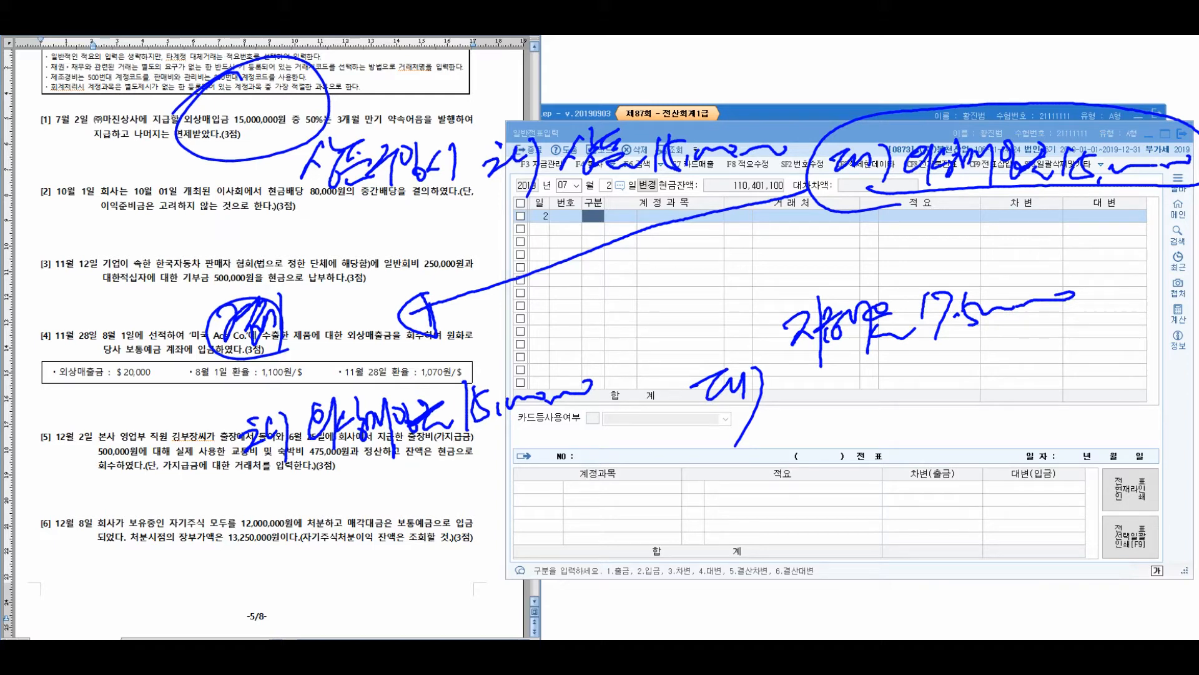
left_click_drag(790, 394, 802, 413)
left_click_drag(784, 437, 831, 431)
mouse_move(835, 389)
left_mouse_down()
mouse_move(836, 455)
mouse_move(853, 420)
left_mouse_up()
mouse_move(834, 437)
left_mouse_down()
mouse_move(872, 412)
mouse_move(863, 469)
left_mouse_up()
left_click_drag(860, 431, 896, 397)
mouse_move(882, 393)
left_mouse_down()
mouse_move(909, 424)
mouse_move(922, 413)
left_mouse_up()
left_click_drag(903, 392, 941, 418)
left_click_drag(945, 391, 962, 412)
left_click_drag(963, 381, 991, 418)
left_click_drag(1019, 371, 1016, 375)
left_click_drag(1030, 400, 1057, 389)
left_click_drag(1062, 377, 1118, 372)
left_click_drag(1132, 368, 1176, 353)
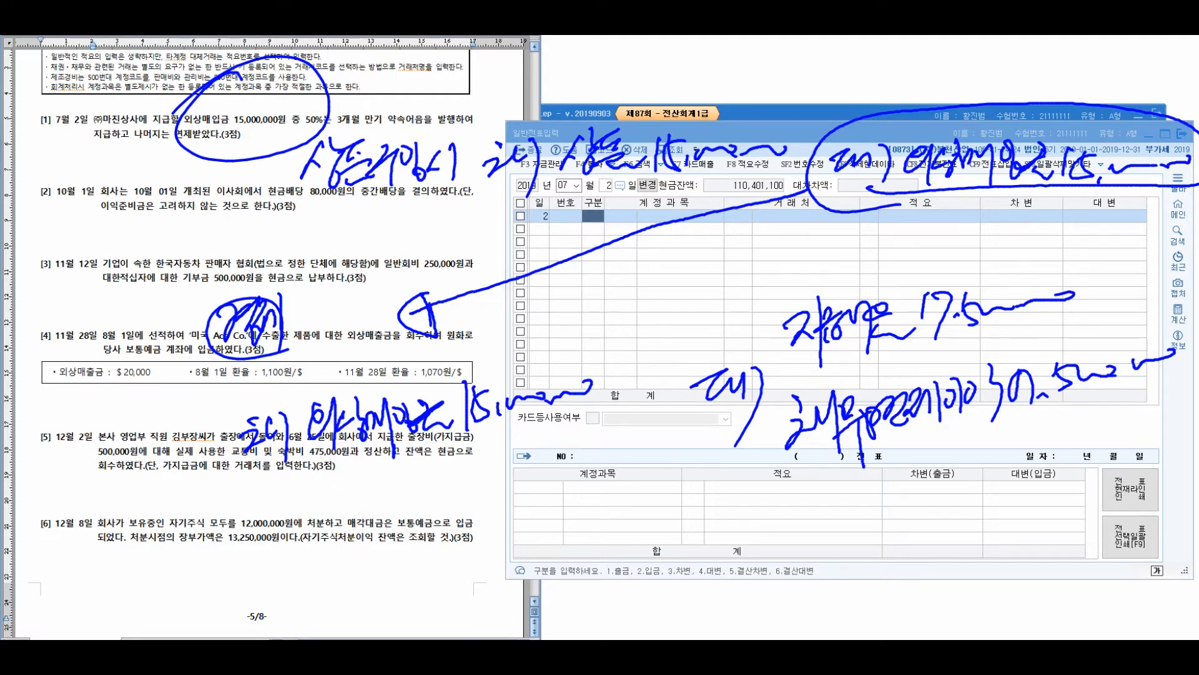
key("Escape")
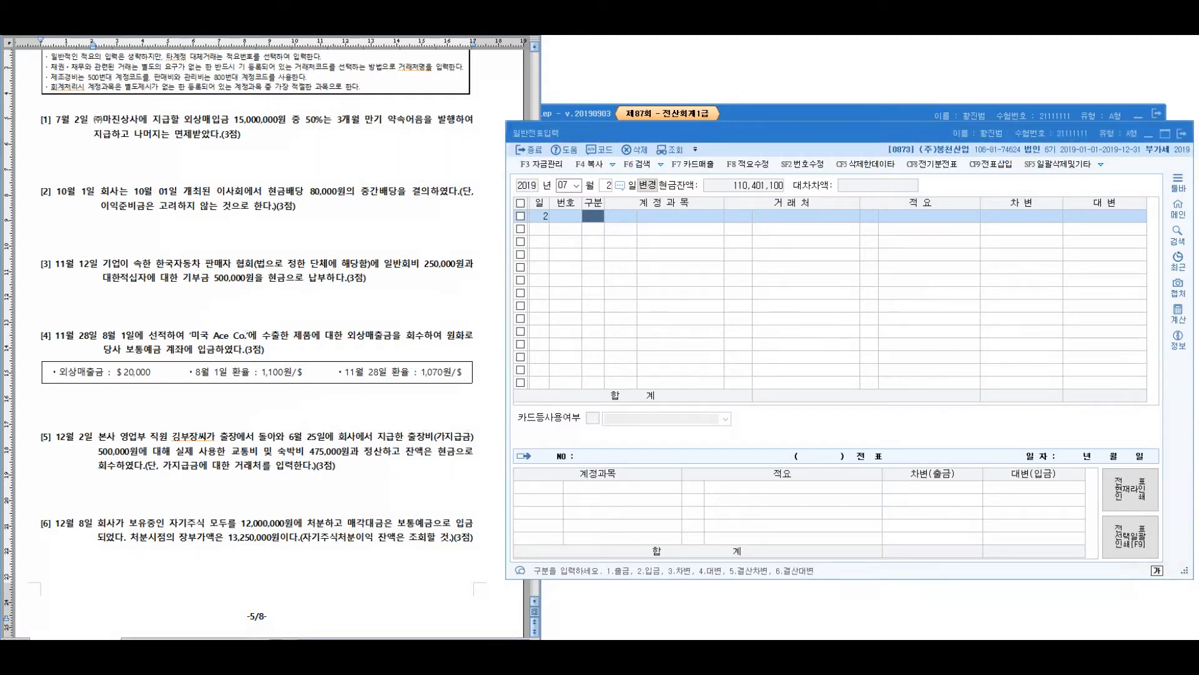
Enter a July 2 debit line for 외상매입금 (251) with vendor (주)마진상사 and an amount of 15,000,000
type("3251")
key("Return")
key("plus")
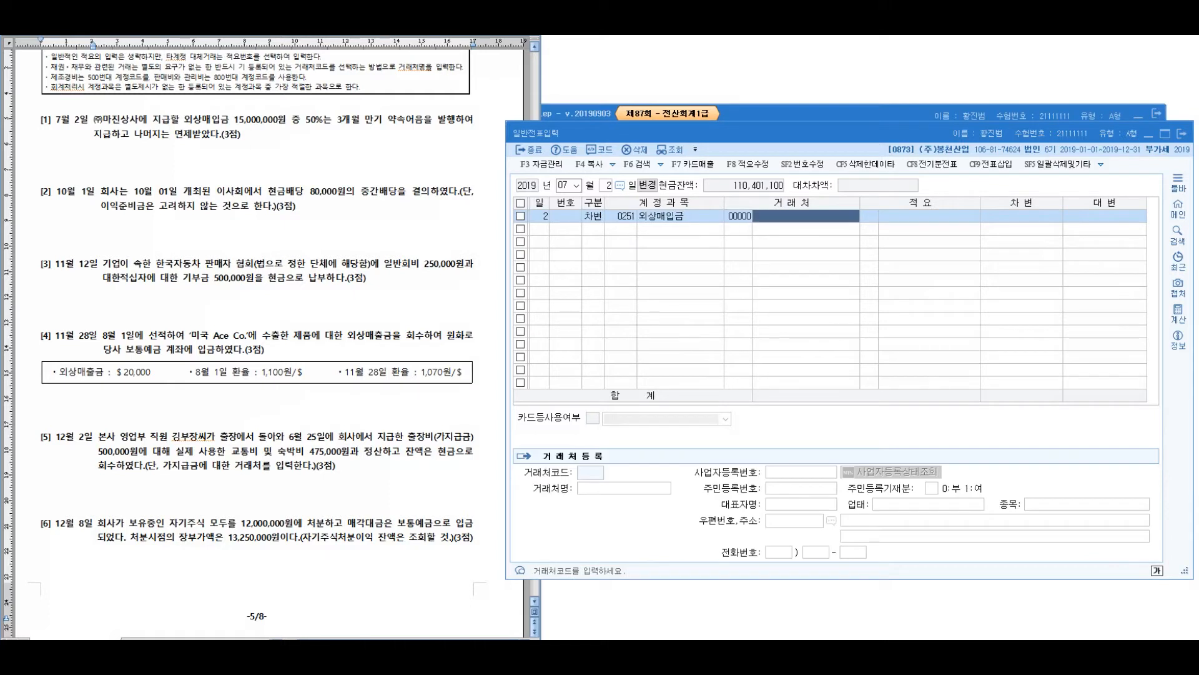
type("(주)마진ㅅ")
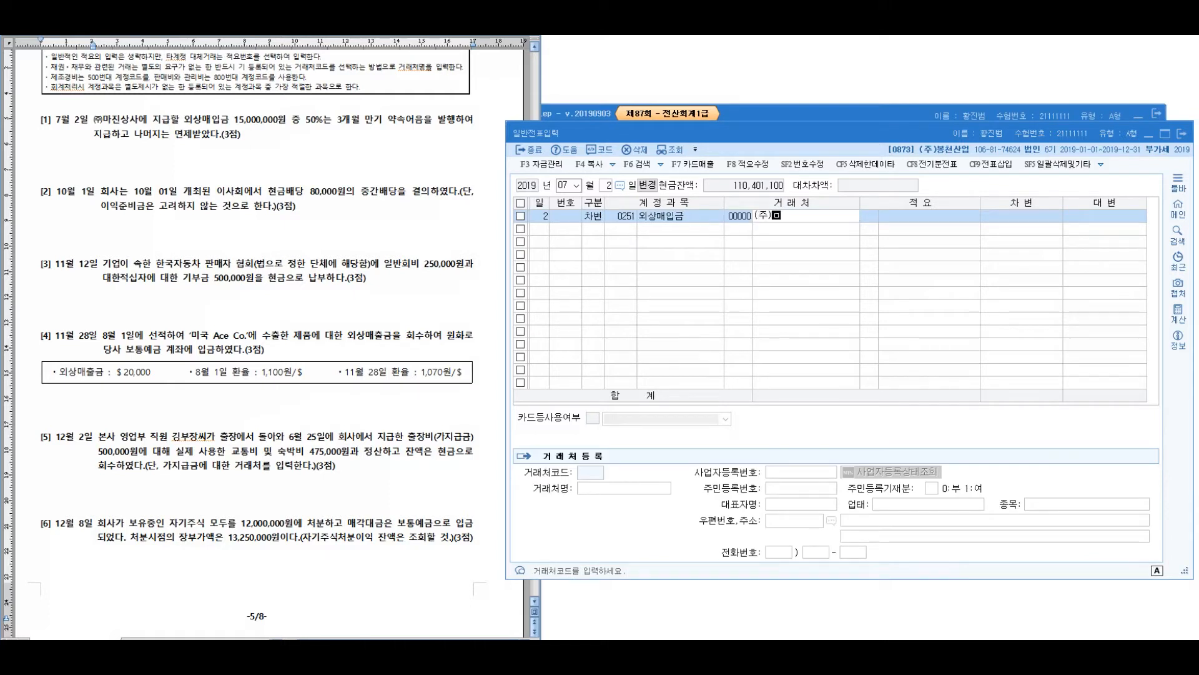
type("ㅏㅇ사")
key("Return")
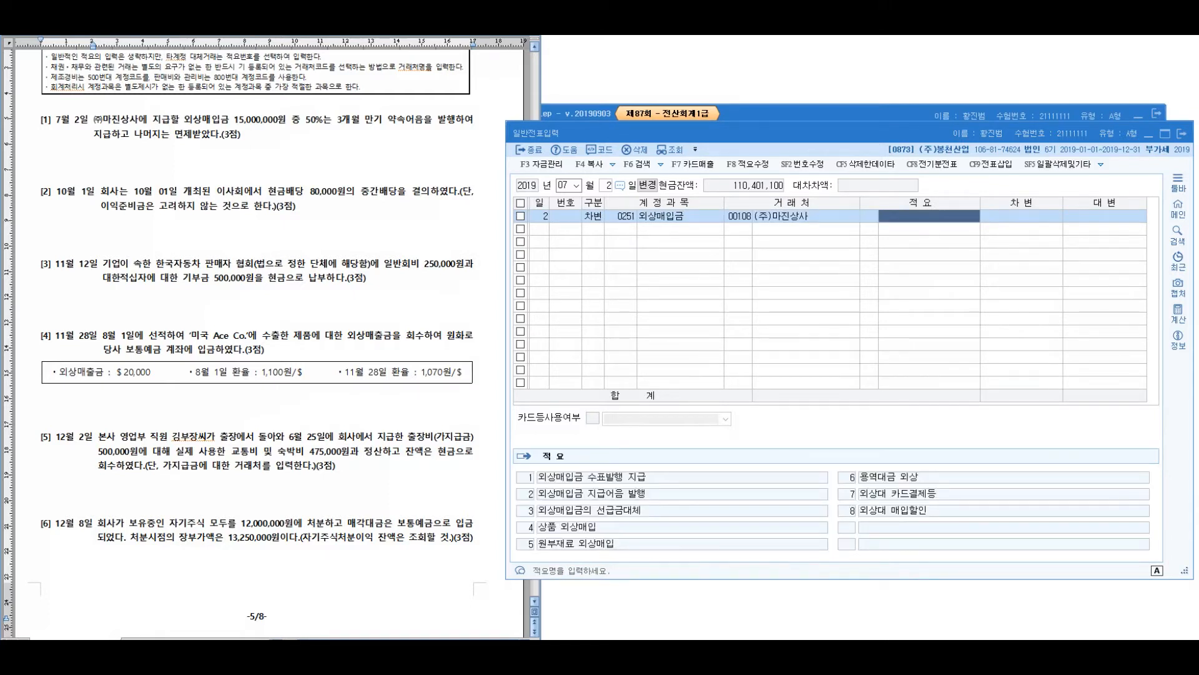
key("Return")
type("15000000")
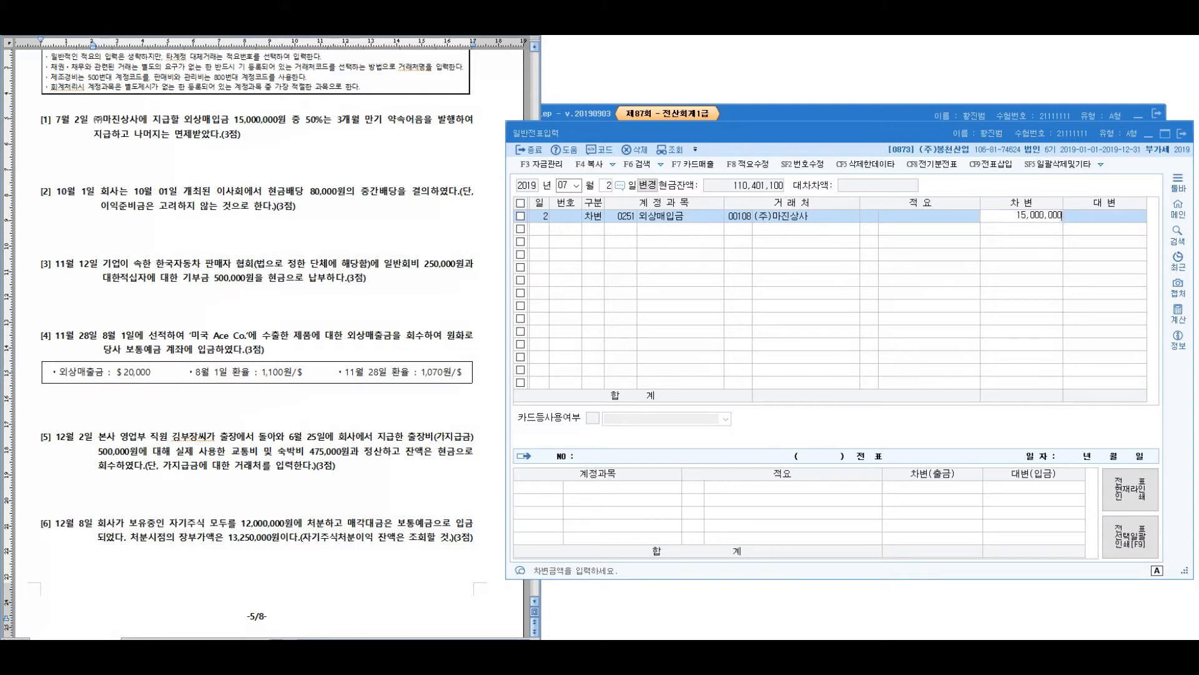
key("Return")
Add a credit line for 지급어음 (252) with vendor (주)마진상사 and an amount of 7,500,000
type("4")
type("252")
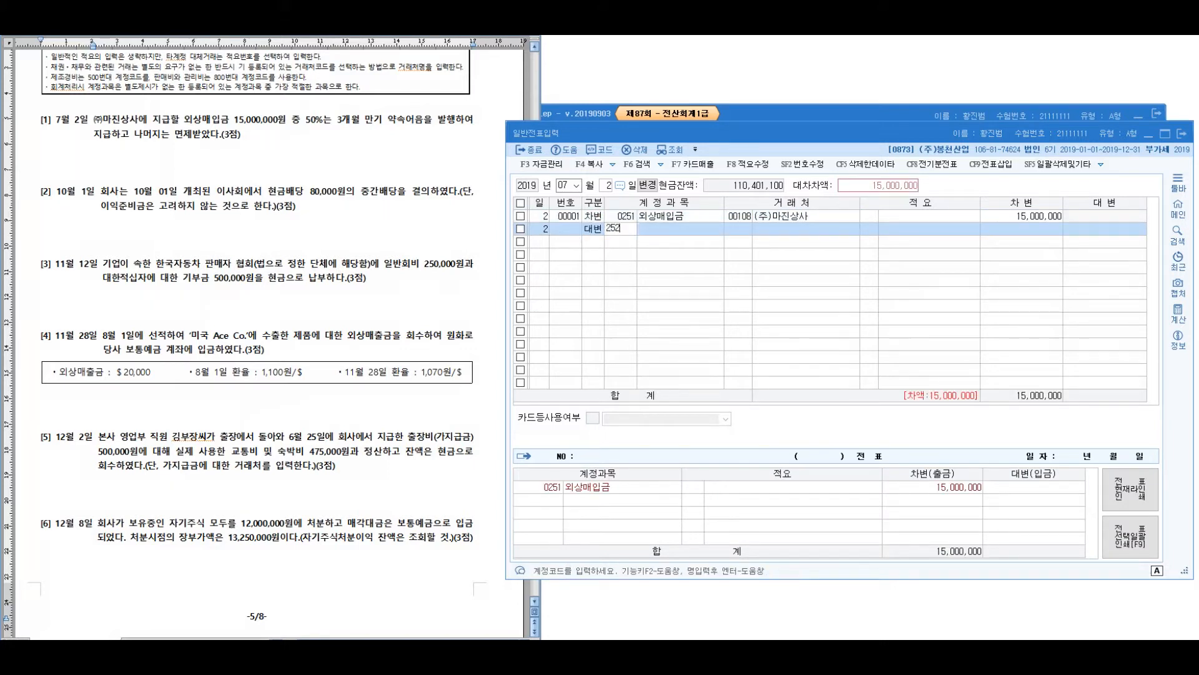
key("Return")
type("108")
key("Return")
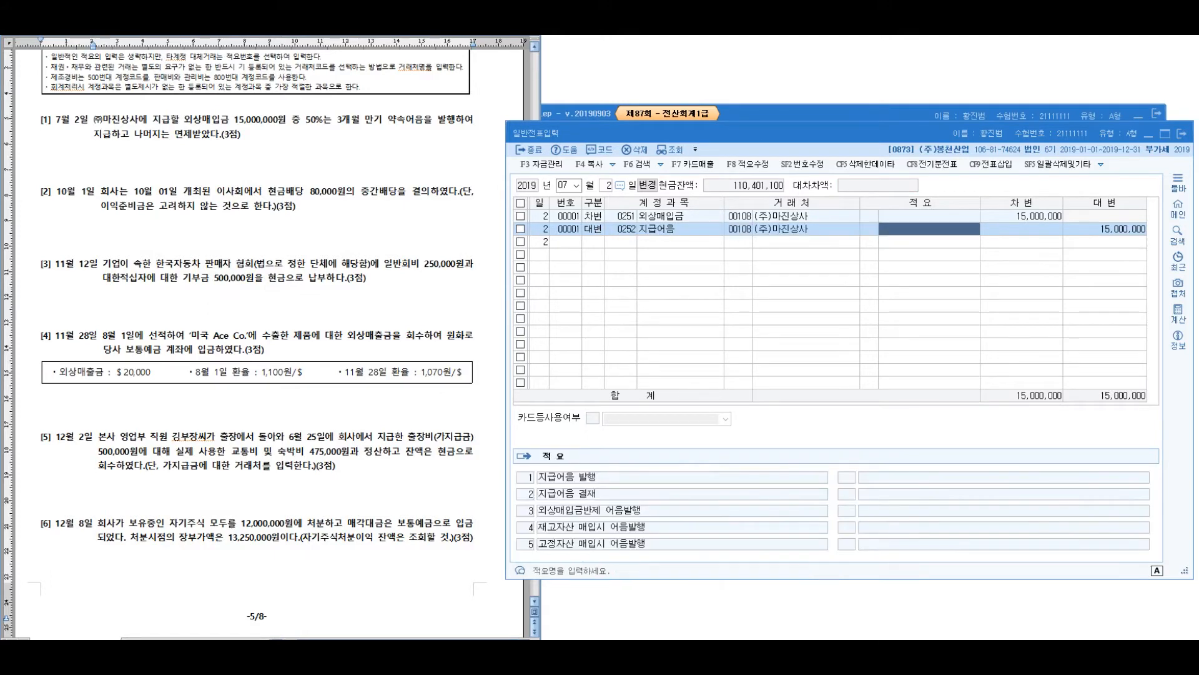
key("Return")
type("7,500,000")
key("Return")
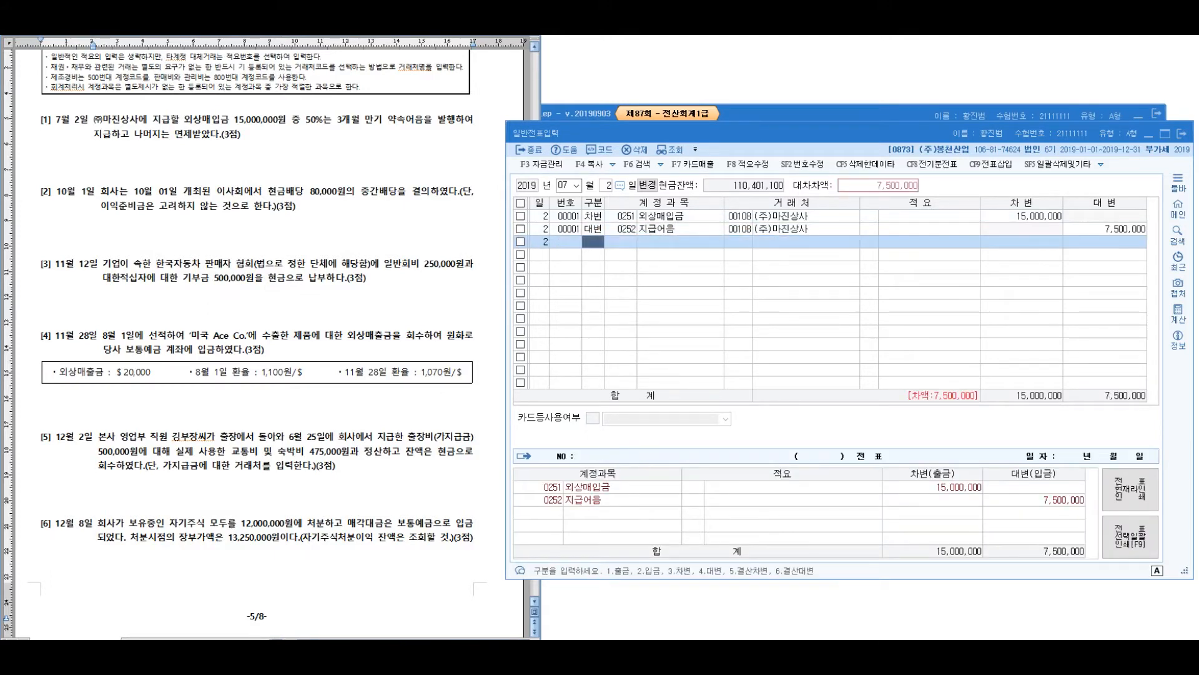
Add a credit line for 채무면제이익 (918) with vendor (주)마진상사, accepting the 7,500,000 balancing amount
type("채무면제이익")
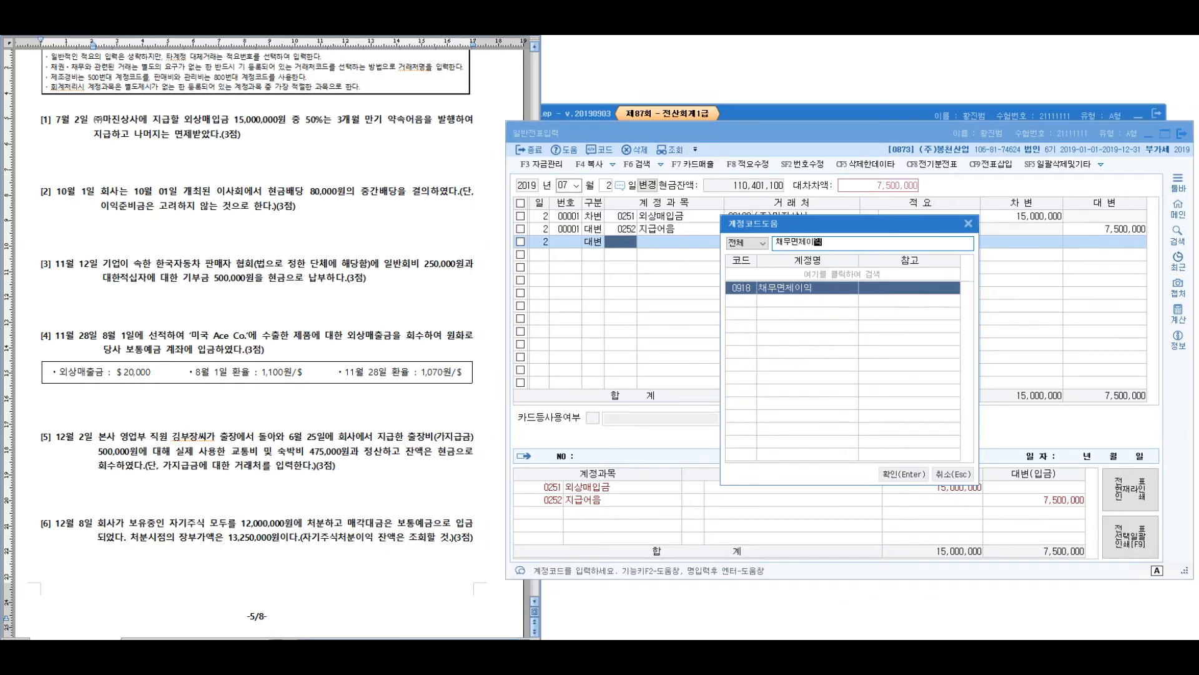
key("Return")
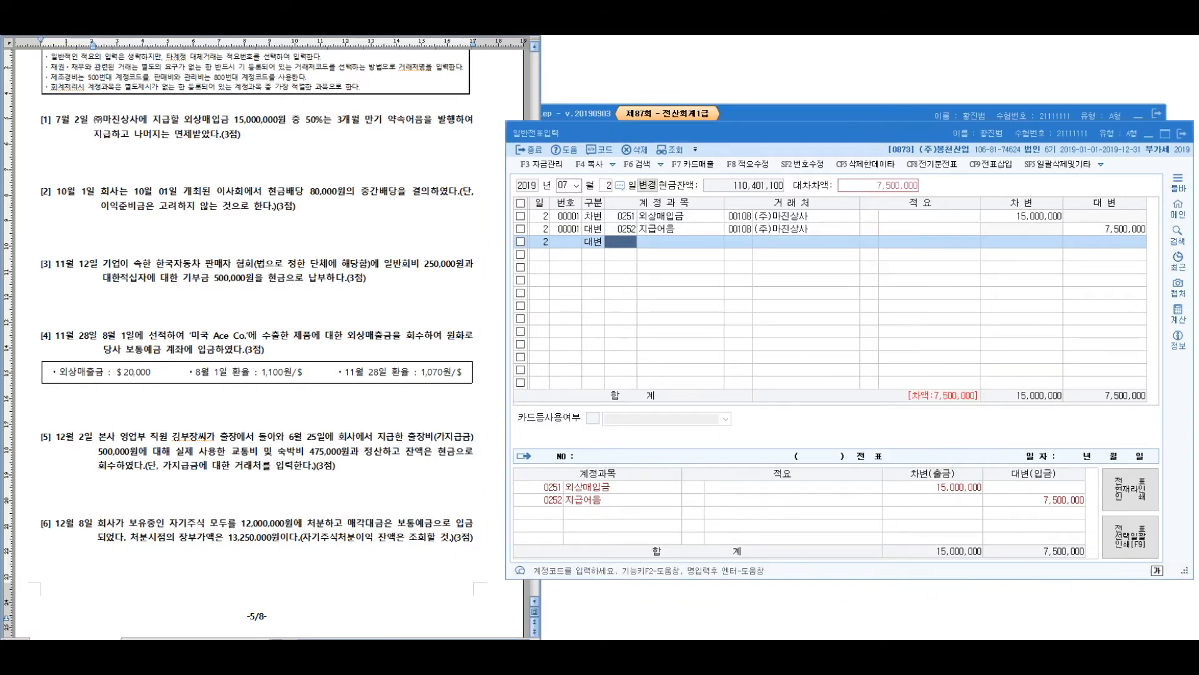
type("108")
key("Return")
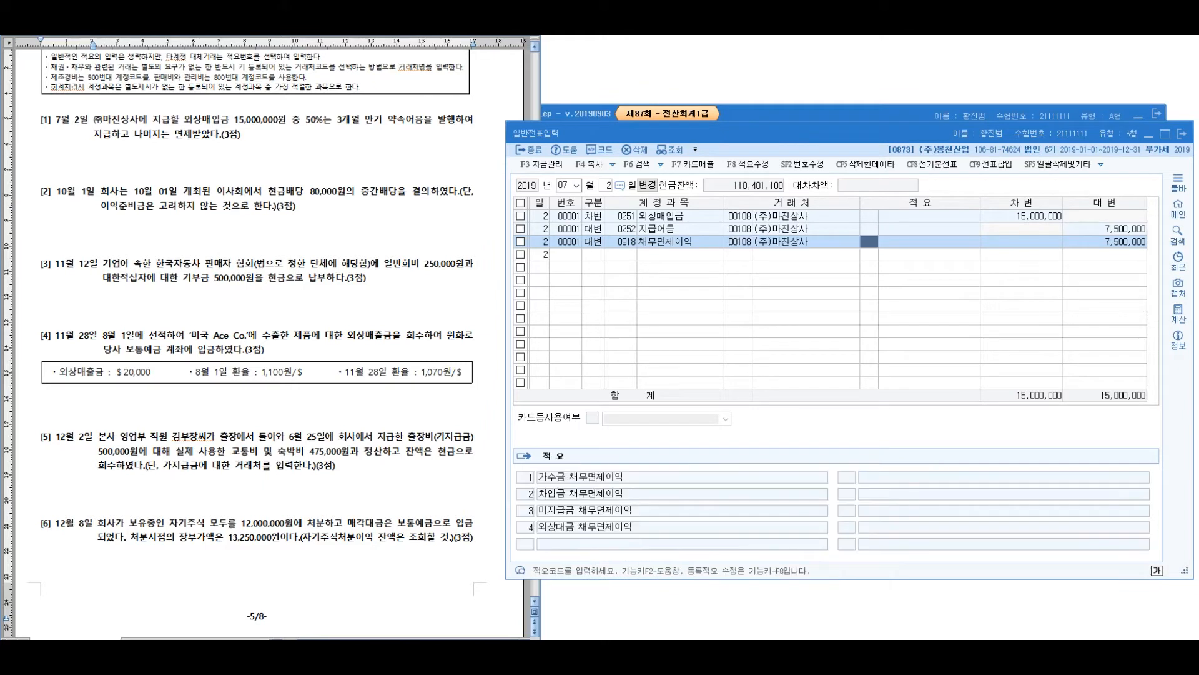
key("Return")
key("Return")
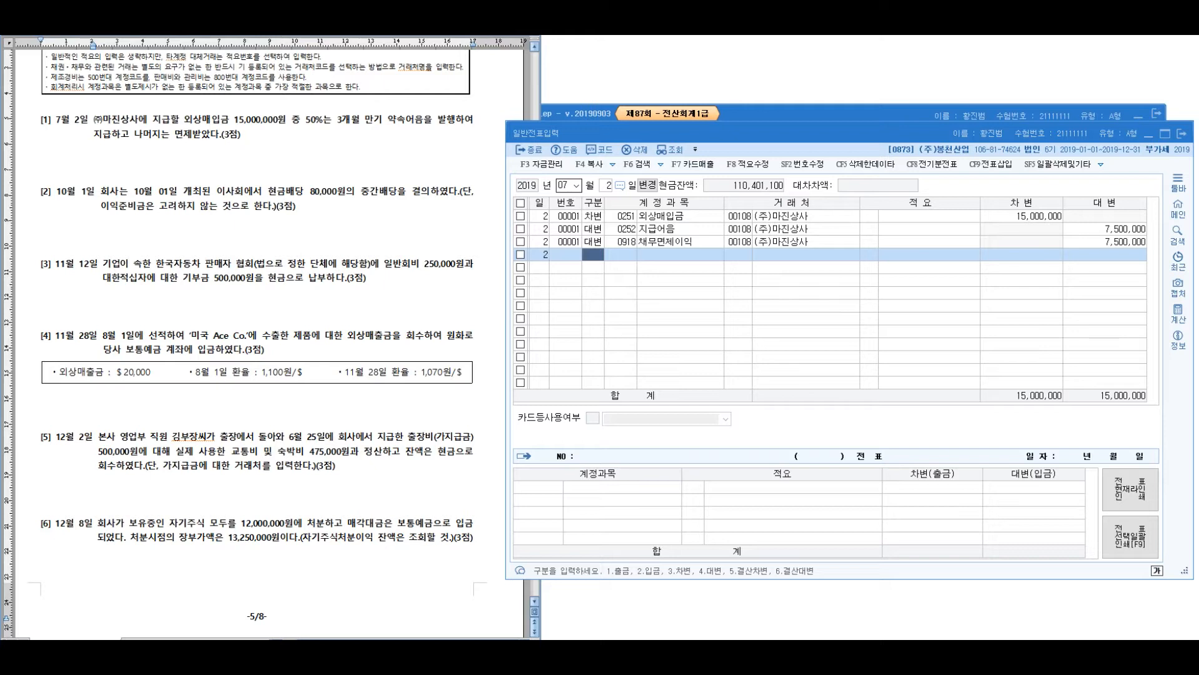
Change the voucher entry date to October 1, starting with an empty line
key("Escape")
type("1001")
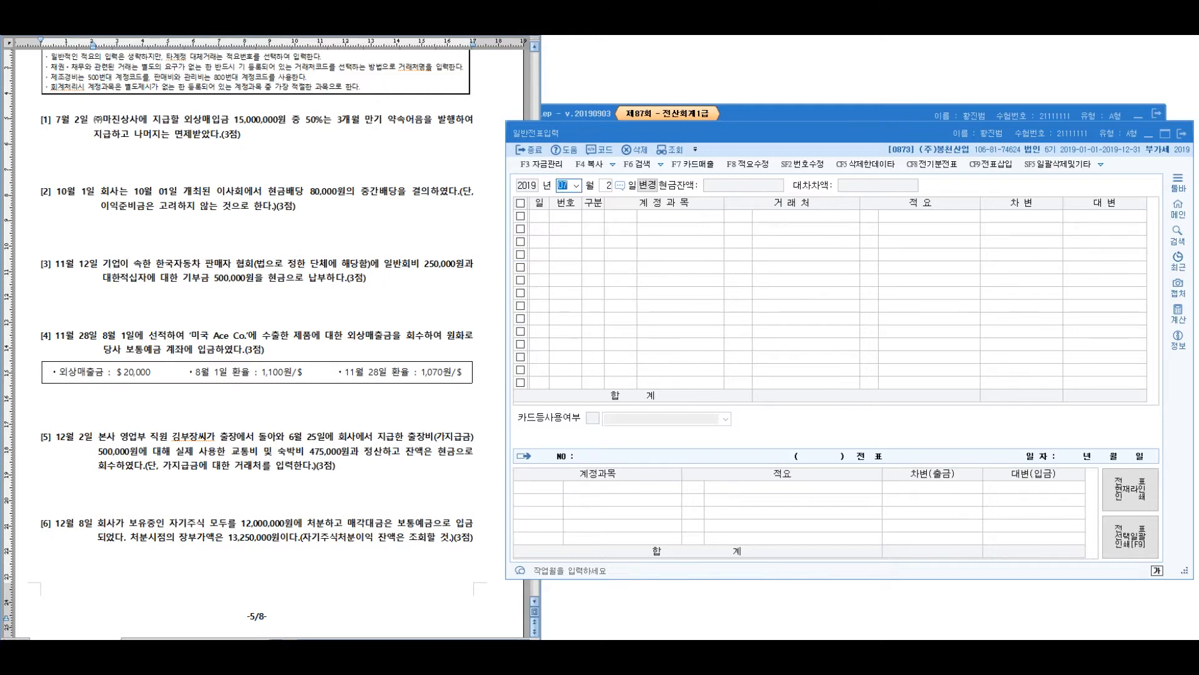
key("Return")
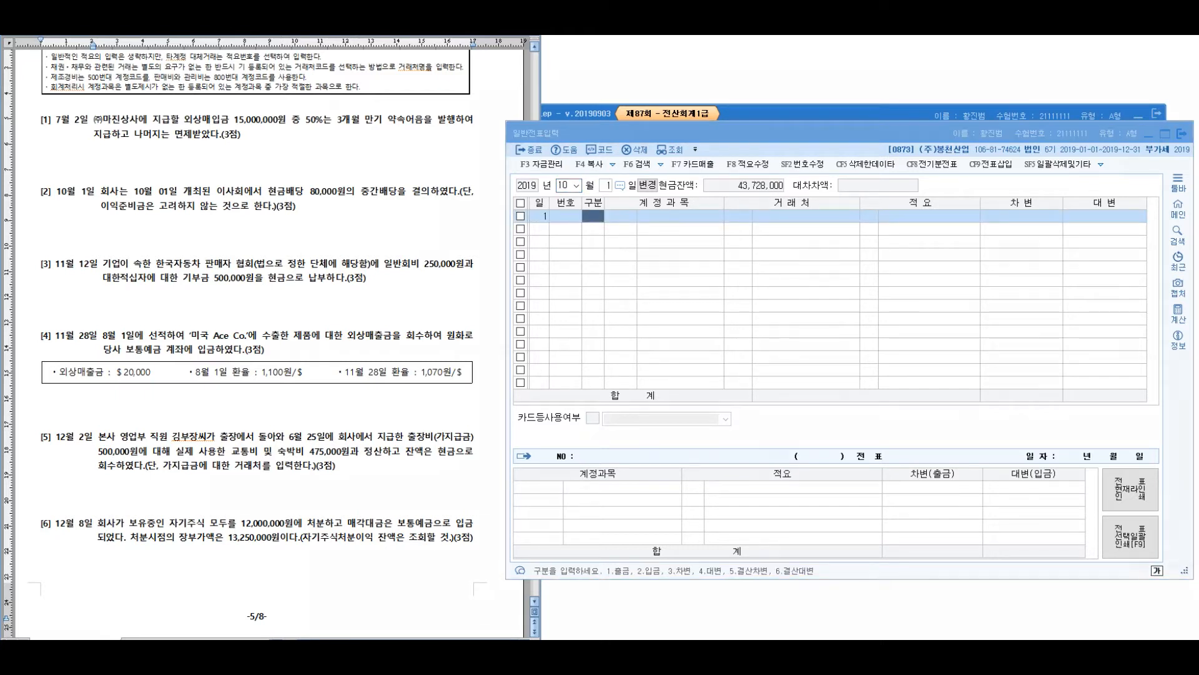
left_click_drag(245, 164, 163, 235)
left_click_drag(110, 288, 141, 288)
mouse_move(111, 330)
left_mouse_down()
mouse_move(151, 310)
mouse_move(173, 324)
left_mouse_up()
mouse_move(178, 289)
left_mouse_down()
mouse_move(180, 306)
mouse_move(190, 298)
left_mouse_up()
mouse_move(191, 292)
left_mouse_down()
mouse_move(205, 281)
mouse_move(211, 346)
left_mouse_up()
left_click_drag(213, 293, 240, 305)
left_click_drag(279, 296, 303, 292)
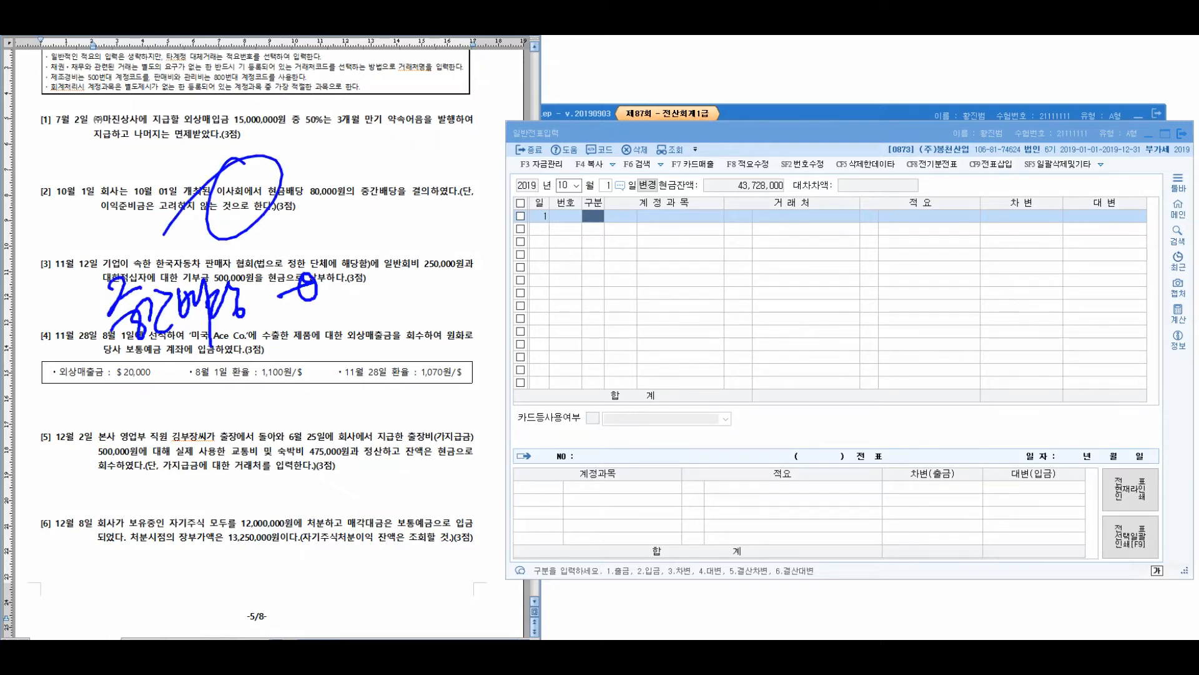
mouse_move(354, 228)
left_mouse_down()
mouse_move(360, 273)
mouse_move(409, 286)
left_mouse_up()
mouse_move(405, 228)
left_mouse_down()
mouse_move(445, 269)
mouse_move(469, 256)
left_mouse_up()
mouse_move(473, 243)
left_mouse_down()
mouse_move(491, 243)
mouse_move(502, 280)
left_mouse_up()
left_click_drag(497, 229, 531, 250)
left_click_drag(536, 243, 582, 229)
left_click_drag(581, 252, 590, 256)
left_click_drag(385, 316, 396, 361)
left_click_drag(401, 333, 437, 382)
mouse_move(439, 332)
left_mouse_down()
mouse_move(499, 337)
mouse_move(541, 374)
left_mouse_up()
left_click_drag(542, 306, 569, 331)
left_click_drag(589, 292, 601, 303)
left_click_drag(604, 331, 606, 337)
mouse_move(431, 158)
left_mouse_down()
mouse_move(394, 191)
mouse_move(454, 182)
mouse_move(425, 152)
left_mouse_up()
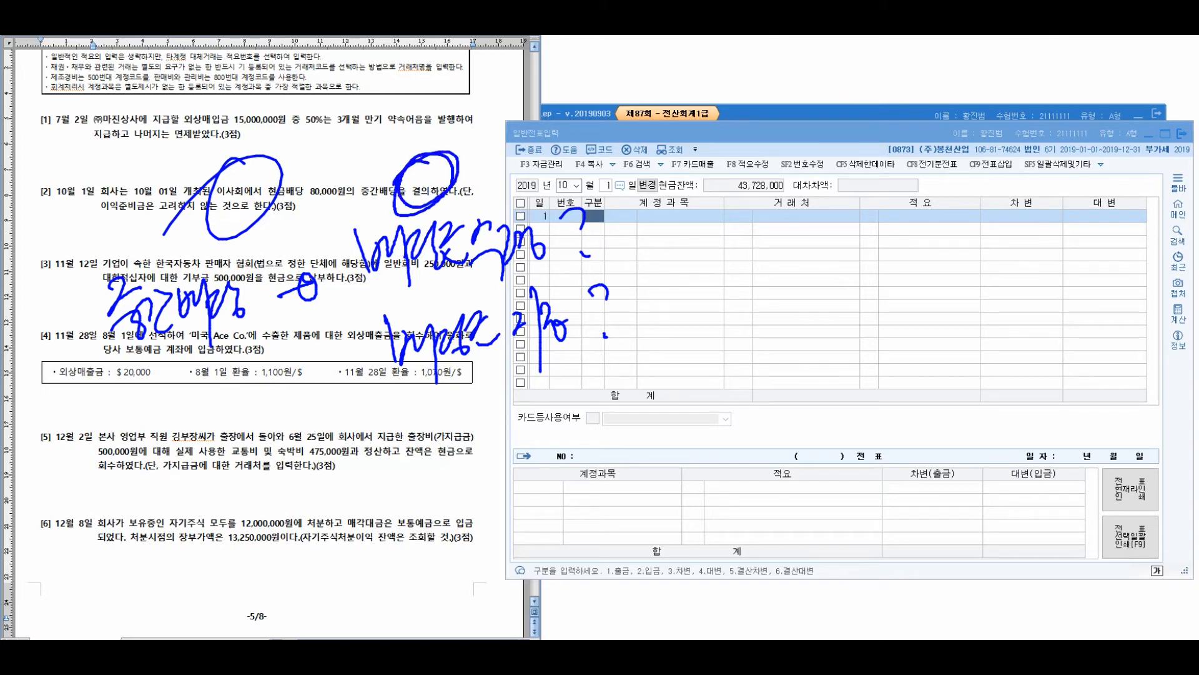
mouse_move(687, 266)
left_mouse_down()
mouse_move(715, 309)
mouse_move(681, 275)
mouse_move(638, 336)
left_mouse_up()
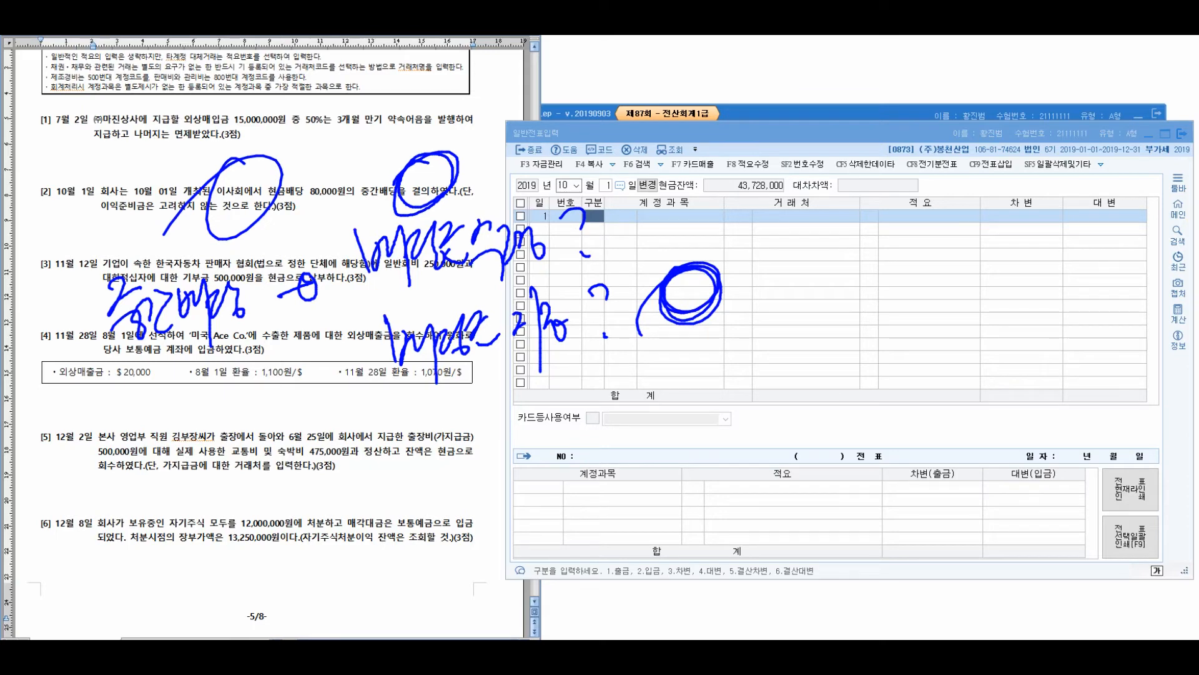
left_click_drag(375, 308, 690, 244)
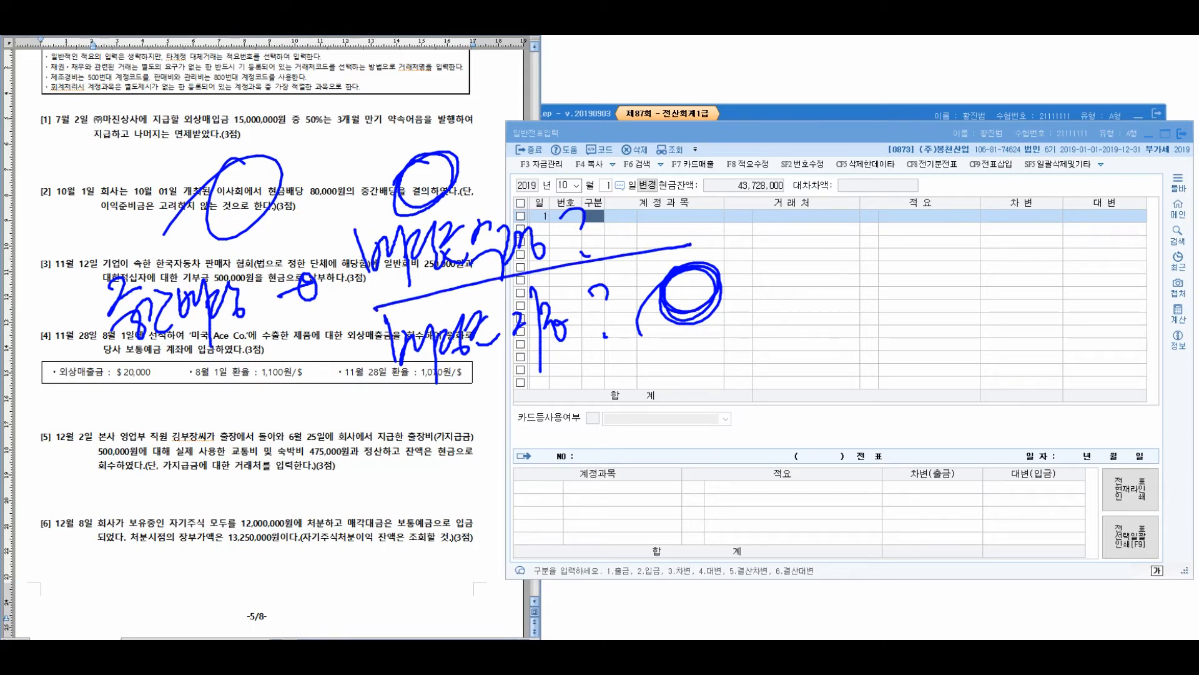
left_click_drag(704, 222, 772, 208)
left_click_drag(788, 198, 778, 216)
mouse_move(861, 164)
left_mouse_down()
mouse_move(835, 211)
mouse_move(879, 231)
left_mouse_up()
mouse_move(881, 188)
left_mouse_down()
mouse_move(921, 217)
mouse_move(898, 207)
left_mouse_up()
mouse_move(923, 242)
left_mouse_down()
mouse_move(874, 254)
mouse_move(876, 265)
left_mouse_up()
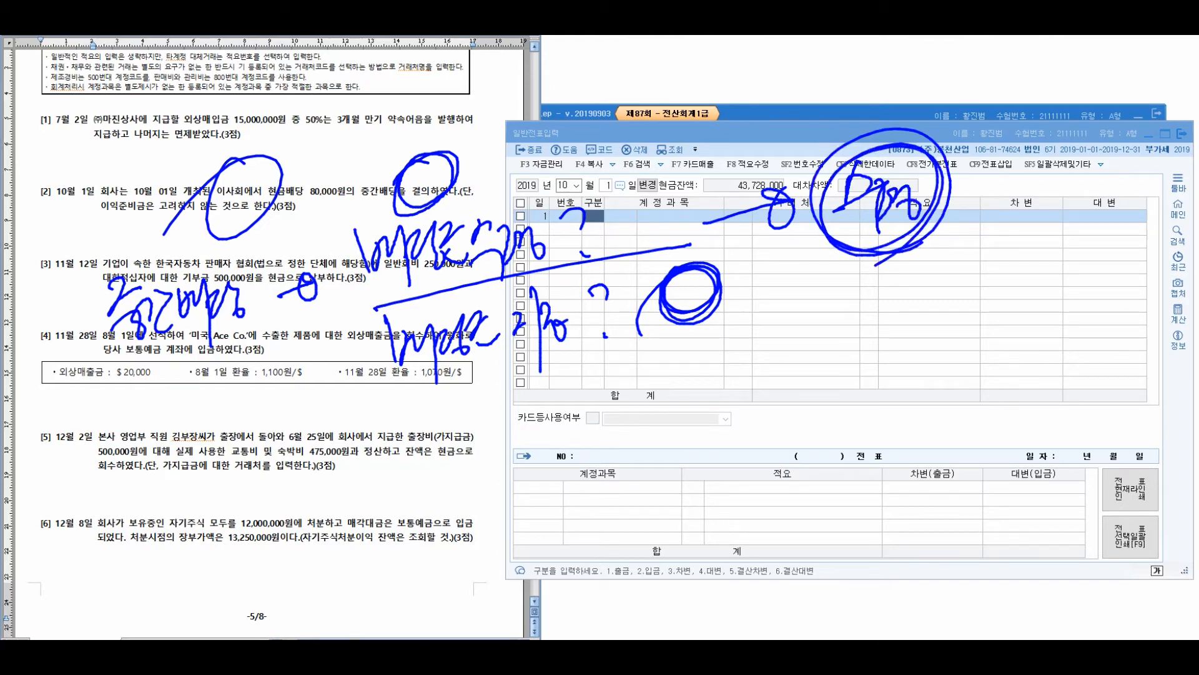
left_click_drag(923, 137, 814, 302)
left_click_drag(819, 138, 1023, 279)
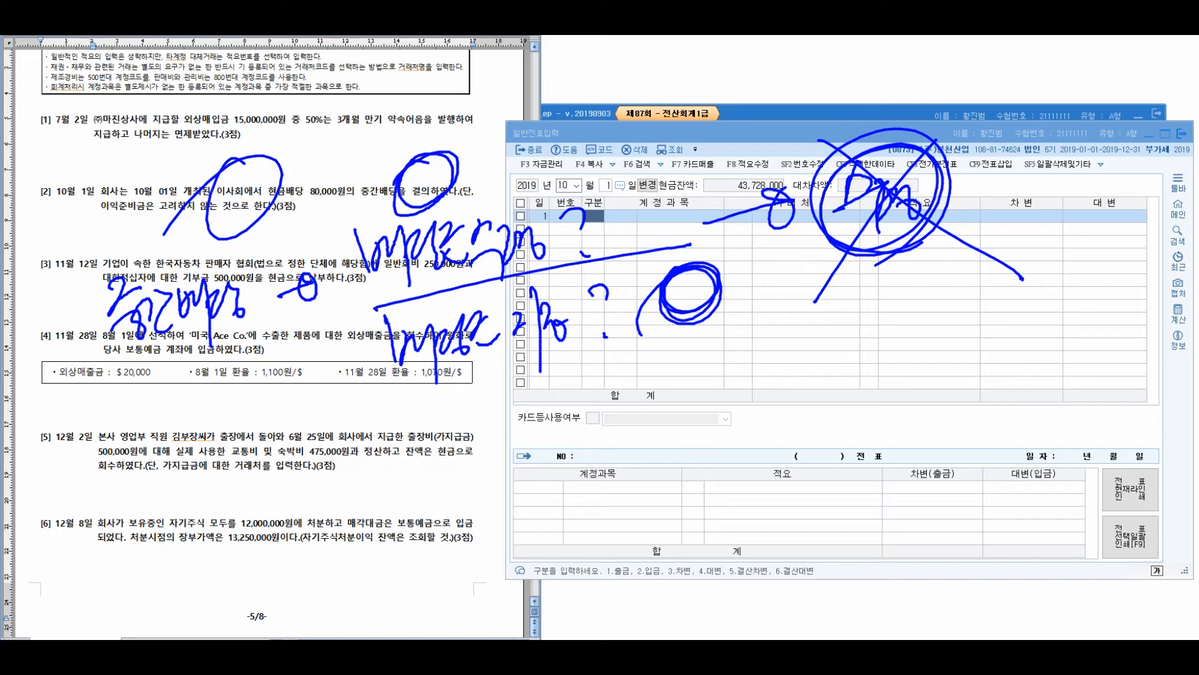
left_click_drag(410, 412, 797, 304)
left_click_drag(670, 268, 657, 332)
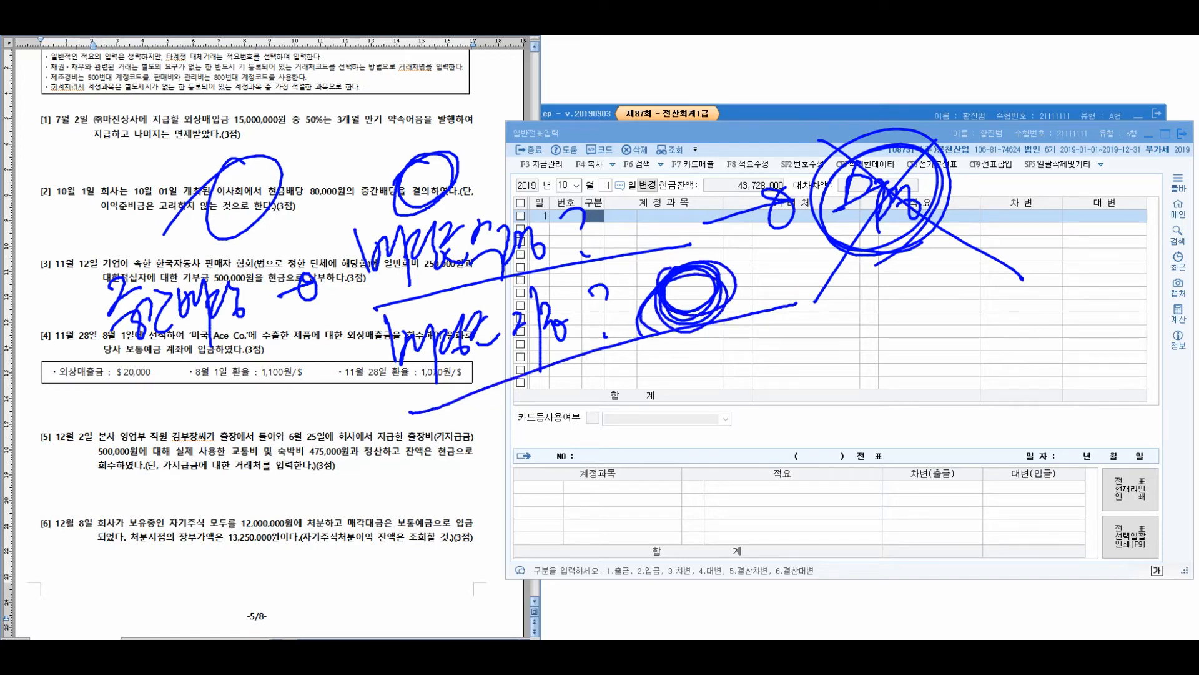
left_click_drag(504, 451, 604, 412)
mouse_move(581, 413)
left_mouse_down()
mouse_move(559, 437)
mouse_move(584, 417)
left_mouse_up()
mouse_move(618, 406)
left_mouse_down()
mouse_move(662, 438)
mouse_move(697, 390)
mouse_move(719, 419)
left_mouse_up()
left_click_drag(726, 361, 730, 521)
mouse_move(793, 447)
left_mouse_down()
mouse_move(581, 406)
mouse_move(720, 523)
left_mouse_up()
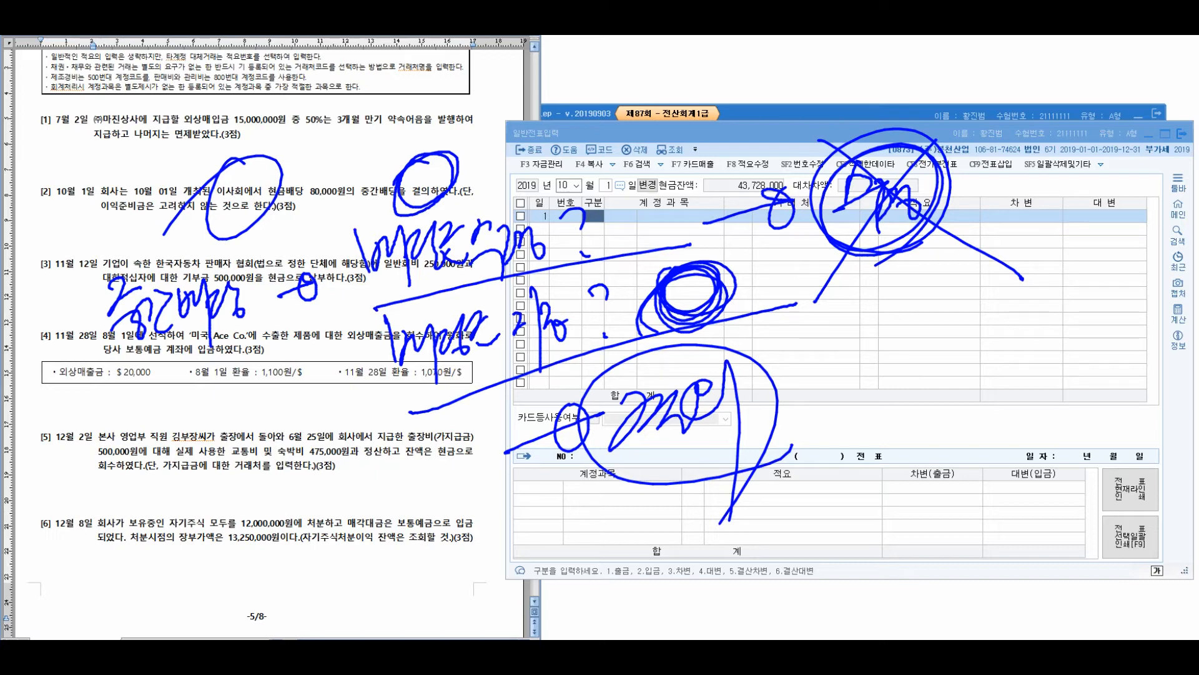
mouse_move(822, 368)
left_mouse_down()
mouse_move(840, 415)
mouse_move(881, 427)
mouse_move(958, 355)
mouse_move(987, 400)
left_mouse_up()
left_click_drag(981, 356, 1077, 369)
left_click_drag(1018, 399, 1118, 350)
mouse_move(806, 390)
left_mouse_down()
mouse_move(949, 434)
mouse_move(787, 425)
left_mouse_up()
mouse_move(993, 406)
left_mouse_down()
mouse_move(1052, 362)
mouse_move(1081, 365)
left_mouse_up()
left_click_drag(808, 536, 887, 498)
mouse_move(877, 493)
left_mouse_down()
mouse_move(866, 531)
mouse_move(937, 521)
left_mouse_up()
left_click_drag(946, 465, 952, 567)
mouse_move(956, 493)
left_mouse_down()
mouse_move(978, 528)
mouse_move(993, 527)
left_mouse_up()
mouse_move(1002, 465)
left_mouse_down()
mouse_move(1009, 531)
mouse_move(1075, 523)
left_mouse_up()
mouse_move(850, 605)
left_mouse_down()
mouse_move(922, 559)
mouse_move(917, 587)
left_mouse_up()
mouse_move(902, 563)
left_mouse_down()
mouse_move(890, 566)
mouse_move(1008, 600)
left_mouse_up()
left_click_drag(1013, 547, 1017, 633)
mouse_move(999, 599)
left_mouse_down()
mouse_move(1044, 590)
mouse_move(1038, 562)
left_mouse_up()
mouse_move(1059, 544)
left_mouse_down()
mouse_move(1055, 578)
mouse_move(1098, 559)
mouse_move(1104, 605)
left_mouse_up()
mouse_move(1100, 544)
left_mouse_down()
mouse_move(1124, 528)
mouse_move(1125, 546)
left_mouse_up()
mouse_move(1118, 536)
left_mouse_down()
mouse_move(1134, 587)
mouse_move(1149, 521)
left_mouse_up()
left_click_drag(1147, 538, 1169, 527)
mouse_move(1134, 551)
left_mouse_down()
mouse_move(1138, 571)
mouse_move(1179, 550)
left_mouse_up()
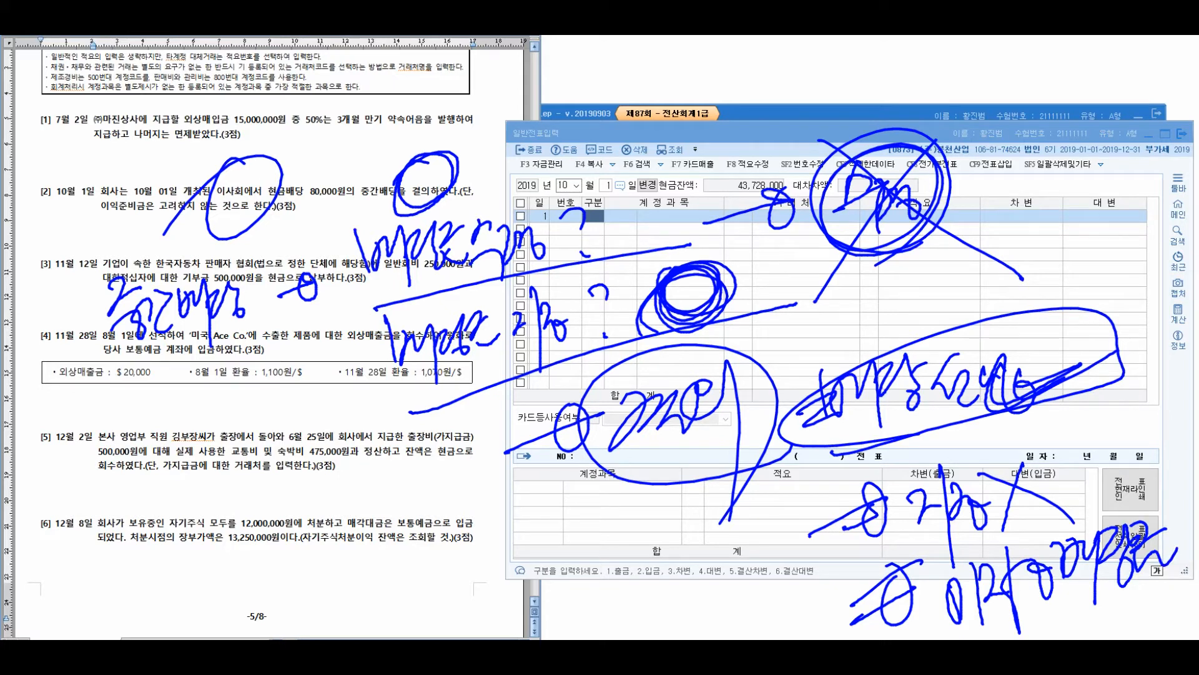
key("Escape")
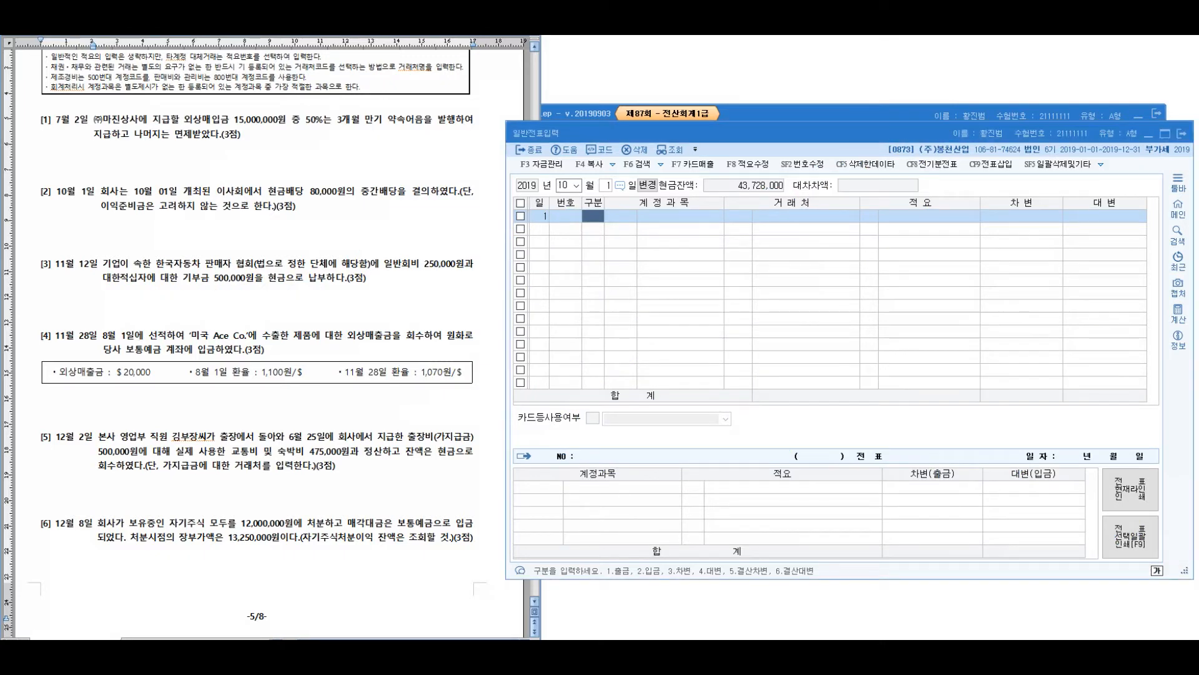
Enter an October 1 debit line for 이월이익잉여금 (375) with an amount of 80,000
key("Return")
type("375")
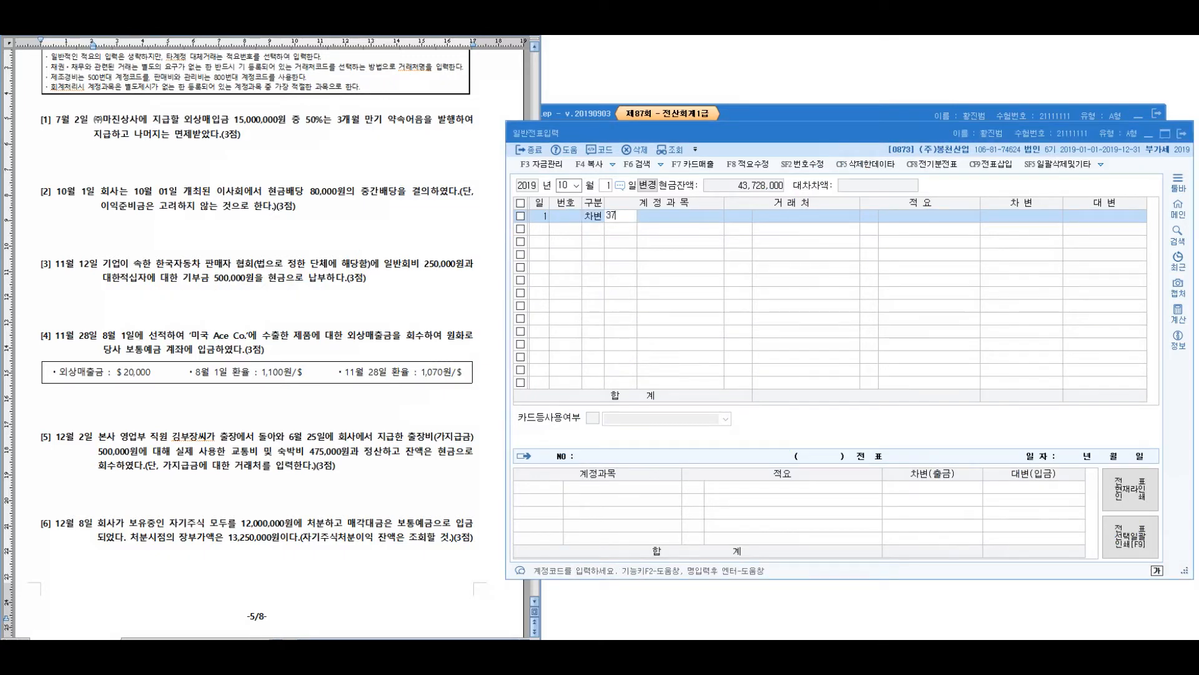
key("Return")
key("Return")
key("Return")
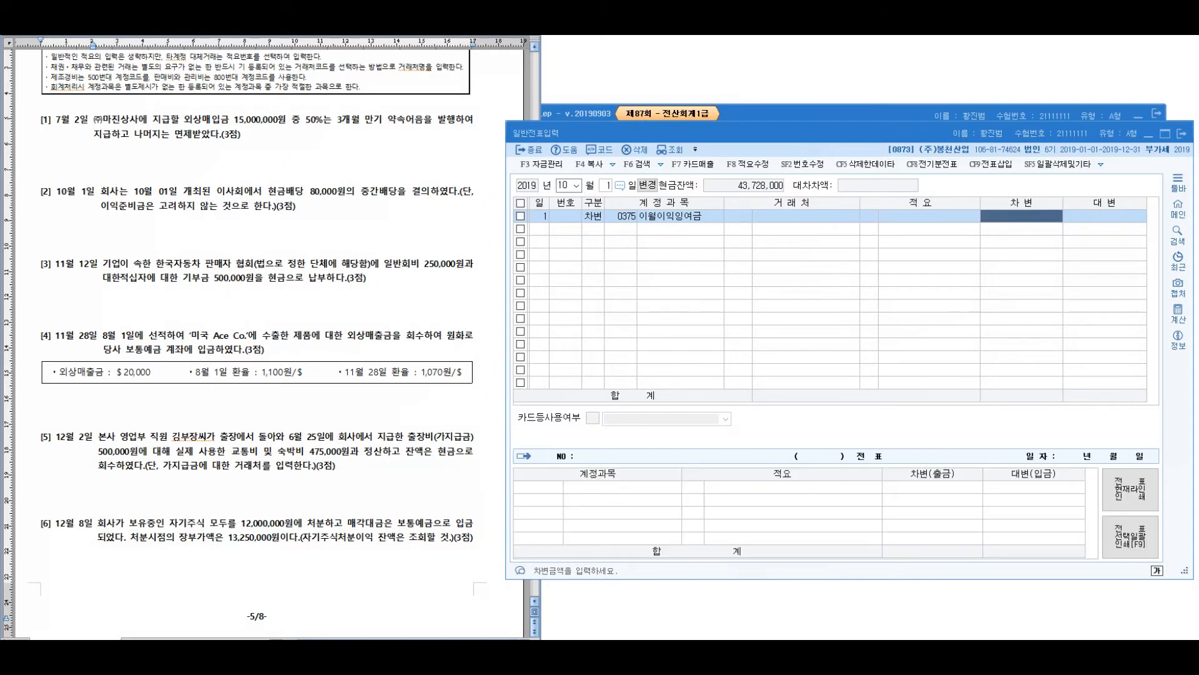
type("800000")
key("Return")
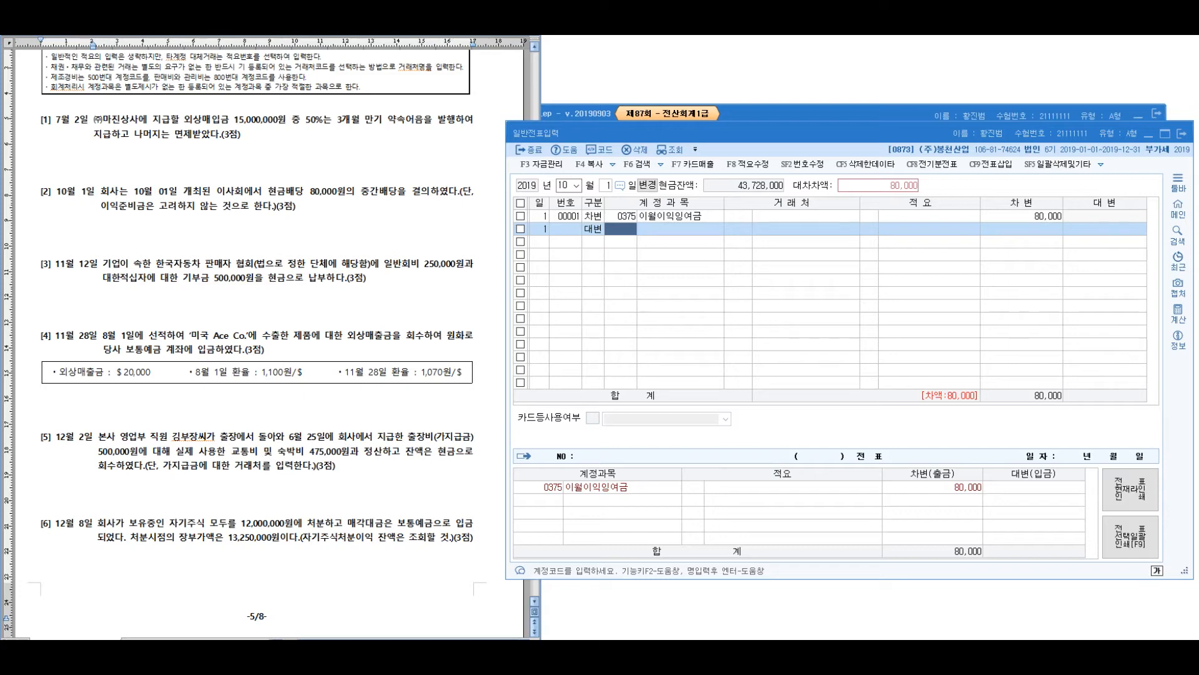
Add a credit line for 미지급배당금 (265), found by name in the account code lookup, accepting the 80,000 balancing amount
key("F2")
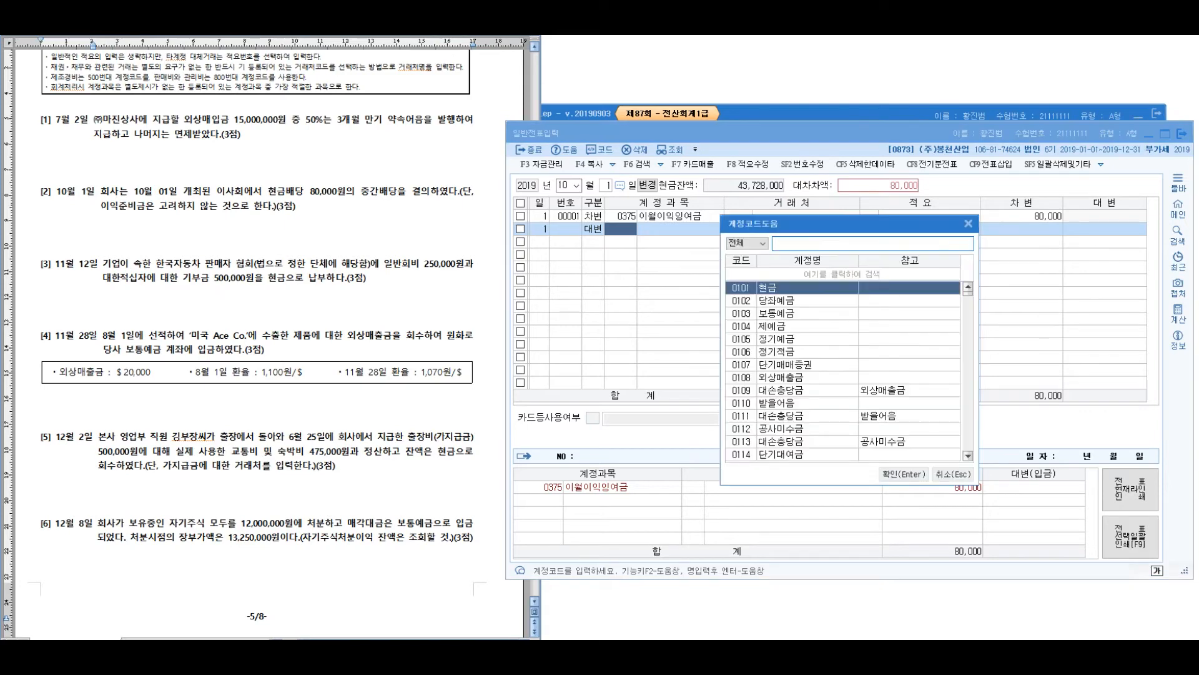
type("미지급배당금")
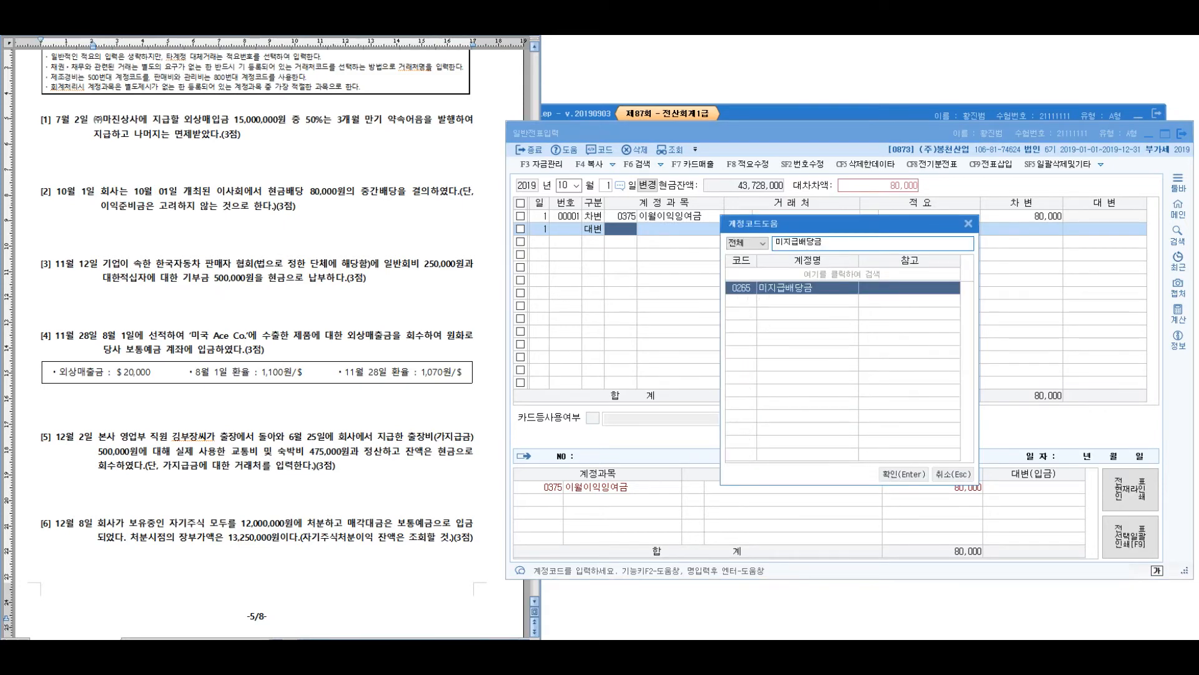
key("Return")
key("Return")
key("Return")
key("Return")
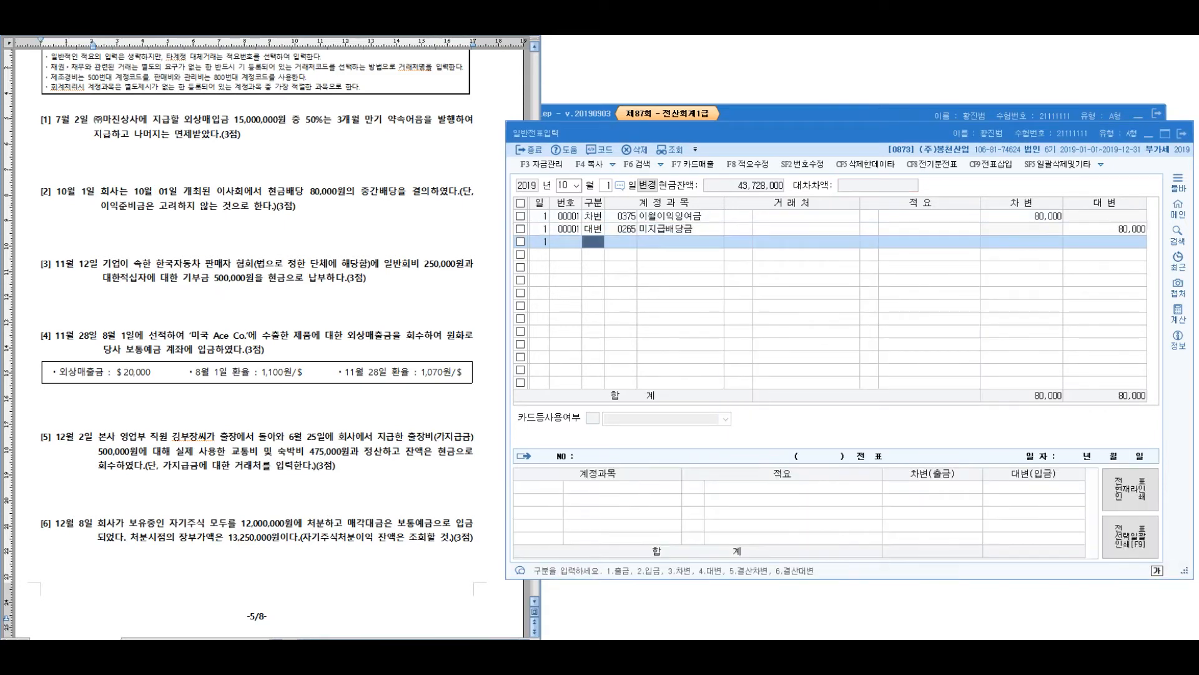
key("ctrl+2")
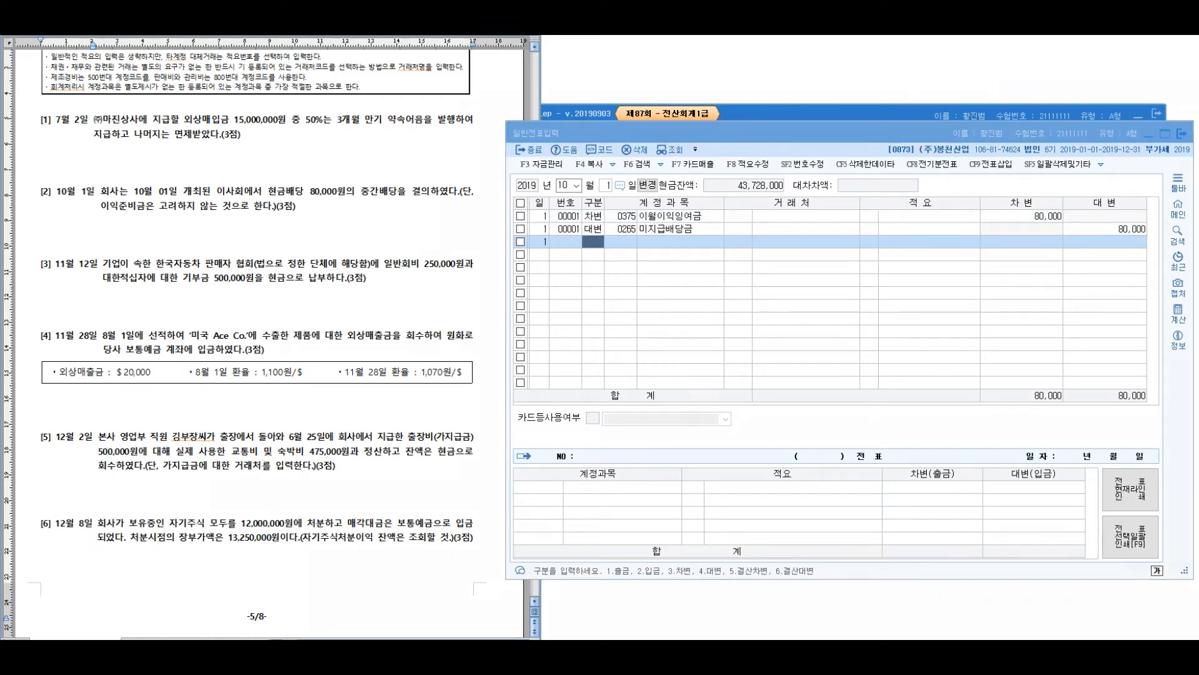
mouse_move(398, 233)
left_mouse_down()
mouse_move(499, 231)
mouse_move(456, 253)
left_mouse_up()
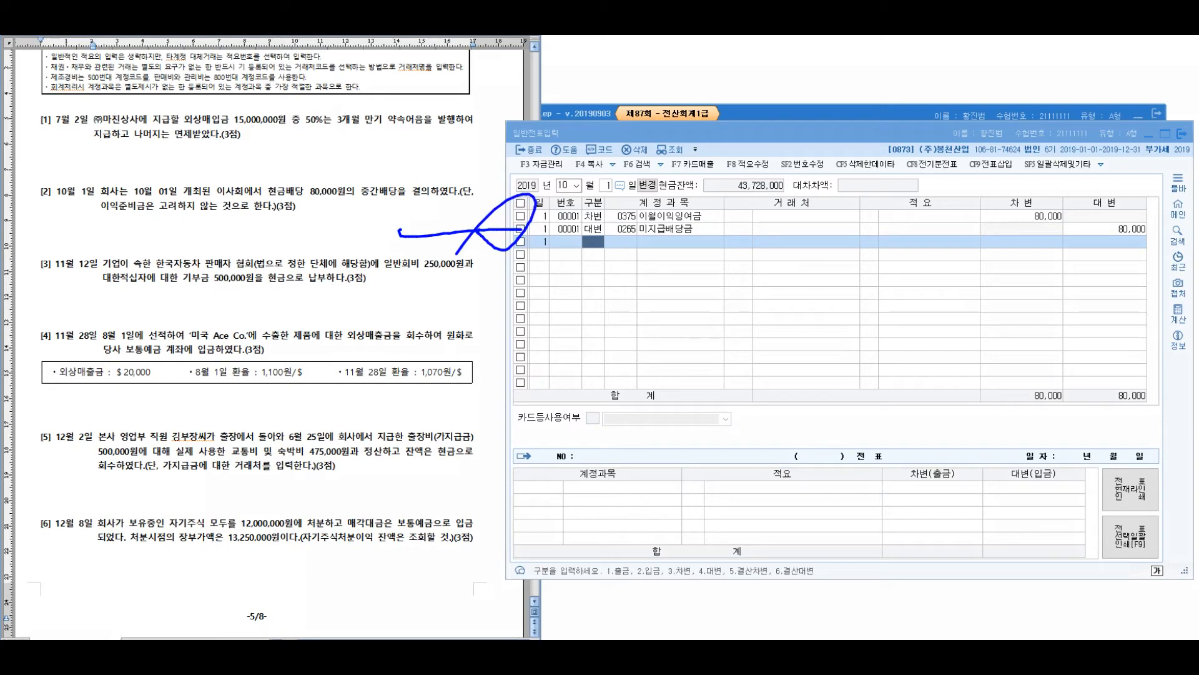
mouse_move(736, 234)
left_mouse_down()
mouse_move(713, 270)
mouse_move(602, 360)
mouse_move(564, 375)
left_mouse_up()
left_click_drag(473, 386, 491, 409)
mouse_move(507, 366)
left_mouse_down()
mouse_move(512, 415)
mouse_move(555, 378)
mouse_move(584, 387)
mouse_move(593, 418)
mouse_move(699, 379)
mouse_move(719, 406)
mouse_move(765, 415)
mouse_move(757, 431)
left_mouse_up()
left_click_drag(415, 431, 440, 450)
left_click_drag(437, 409, 465, 453)
mouse_move(874, 404)
left_mouse_down()
mouse_move(478, 496)
mouse_move(541, 569)
left_mouse_up()
left_click_drag(537, 524, 559, 550)
left_click_drag(559, 515, 567, 587)
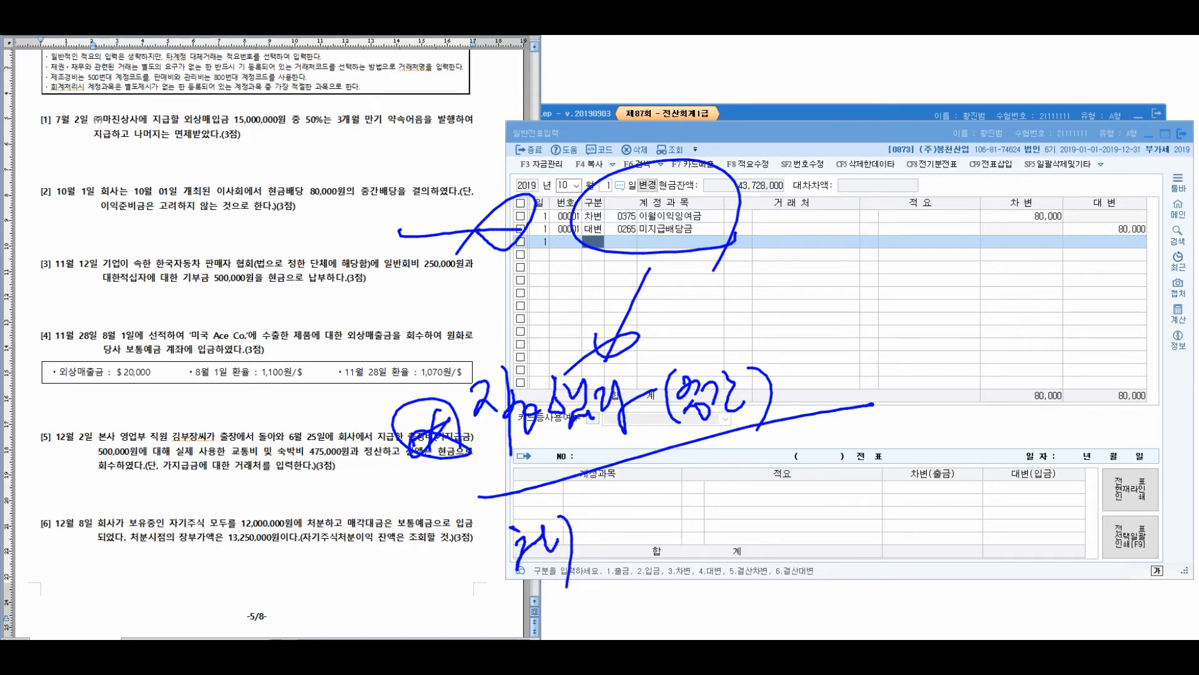
left_click_drag(592, 536, 637, 565)
mouse_move(647, 509)
left_mouse_down()
mouse_move(670, 584)
mouse_move(725, 494)
mouse_move(737, 549)
left_mouse_up()
mouse_move(749, 468)
left_mouse_down()
mouse_move(767, 518)
mouse_move(787, 516)
left_mouse_up()
mouse_move(774, 462)
left_mouse_down()
mouse_move(803, 493)
mouse_move(821, 481)
left_mouse_up()
mouse_move(872, 422)
left_mouse_down()
mouse_move(862, 425)
mouse_move(913, 454)
mouse_move(993, 409)
mouse_move(978, 413)
left_mouse_up()
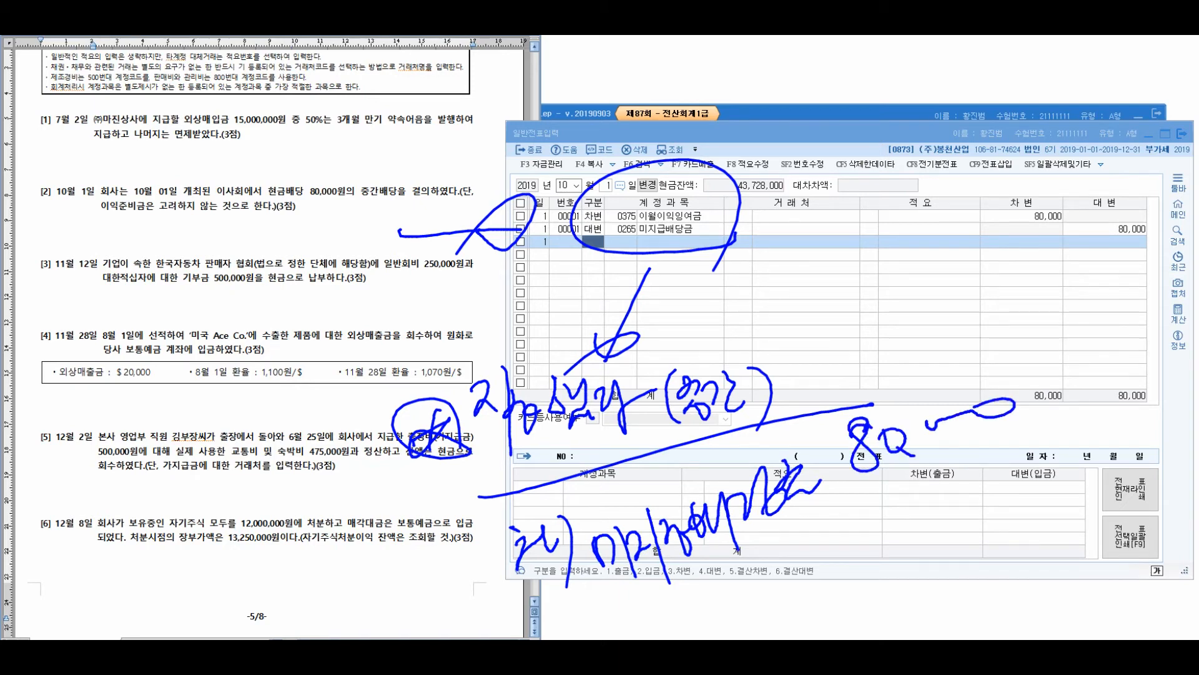
left_click_drag(549, 592, 599, 620)
left_click_drag(605, 573, 619, 631)
mouse_move(666, 565)
left_mouse_down()
mouse_move(700, 624)
mouse_move(720, 609)
left_mouse_up()
left_click_drag(714, 565, 743, 584)
left_click_drag(756, 631, 778, 550)
left_click_drag(755, 603, 796, 559)
mouse_move(884, 499)
left_mouse_down()
mouse_move(862, 515)
mouse_move(947, 521)
left_mouse_up()
left_click_drag(956, 502, 1062, 473)
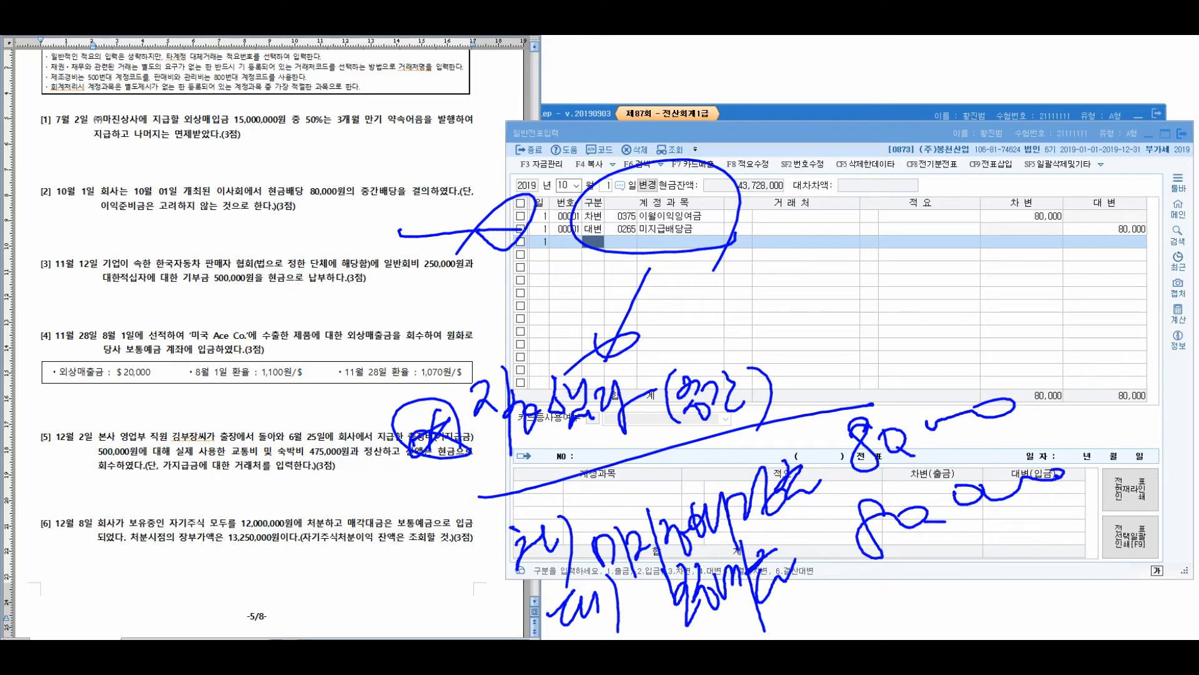
mouse_move(431, 147)
left_mouse_down()
mouse_move(459, 206)
mouse_move(373, 212)
left_mouse_up()
mouse_move(398, 77)
left_mouse_down()
mouse_move(400, 128)
mouse_move(447, 84)
mouse_move(478, 112)
mouse_move(500, 72)
mouse_move(537, 74)
mouse_move(565, 121)
left_mouse_up()
mouse_move(595, 69)
left_mouse_down()
mouse_move(590, 115)
mouse_move(653, 74)
mouse_move(661, 121)
left_mouse_up()
left_click_drag(662, 69, 685, 103)
left_click_drag(683, 71, 720, 91)
mouse_move(694, 103)
left_mouse_down()
mouse_move(788, 93)
mouse_move(786, 130)
left_mouse_up()
left_click_drag(789, 69, 817, 112)
mouse_move(825, 75)
left_mouse_down()
mouse_move(843, 111)
mouse_move(826, 109)
left_mouse_up()
left_click_drag(852, 69, 872, 121)
mouse_move(785, 139)
left_mouse_down()
mouse_move(840, 140)
mouse_move(839, 161)
left_mouse_up()
mouse_move(834, 142)
left_mouse_down()
mouse_move(830, 160)
mouse_move(890, 153)
left_mouse_up()
mouse_move(899, 118)
left_mouse_down()
mouse_move(903, 173)
mouse_move(917, 147)
left_mouse_up()
mouse_move(931, 112)
left_mouse_down()
mouse_move(929, 191)
mouse_move(948, 150)
left_mouse_up()
mouse_move(943, 140)
left_mouse_down()
mouse_move(969, 160)
mouse_move(989, 153)
left_mouse_up()
mouse_move(982, 135)
left_mouse_down()
mouse_move(1018, 147)
mouse_move(1021, 184)
left_mouse_up()
left_click_drag(1027, 131, 1036, 139)
left_click_drag(1031, 125, 1061, 161)
mouse_move(1065, 127)
left_mouse_down()
mouse_move(1090, 165)
mouse_move(1113, 151)
left_mouse_up()
mouse_move(1156, 111)
left_mouse_down()
mouse_move(1137, 163)
mouse_move(1152, 161)
left_mouse_up()
left_click_drag(1139, 161, 1130, 185)
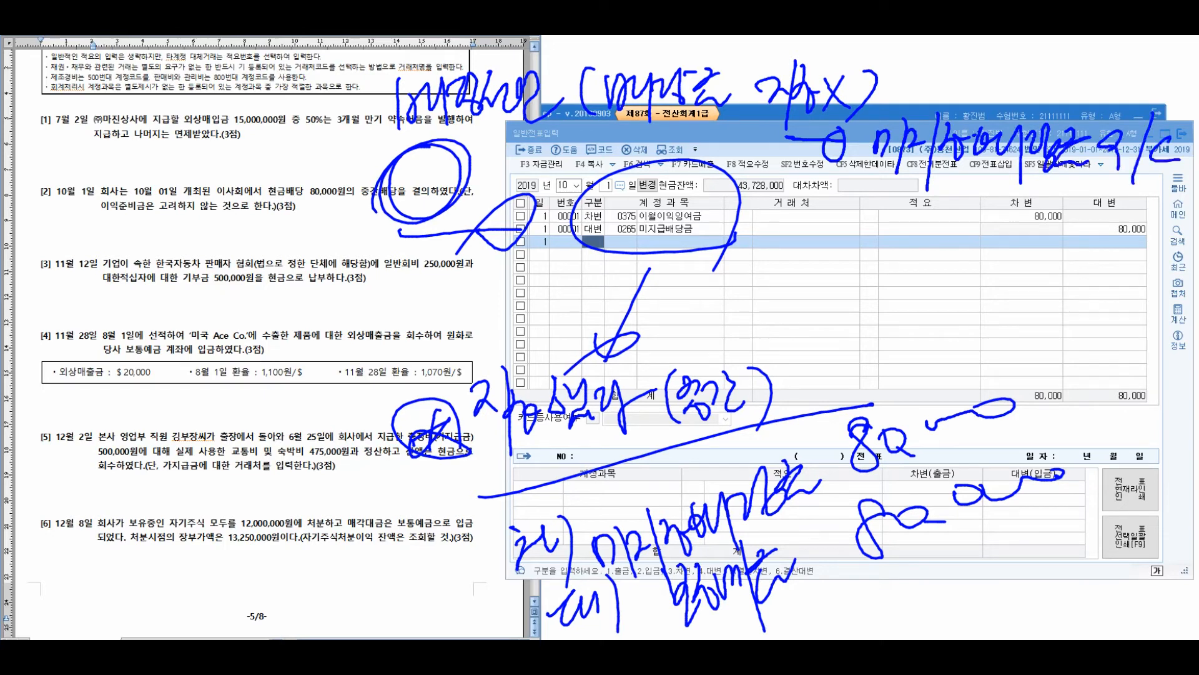
mouse_move(1007, 177)
left_mouse_down()
mouse_move(981, 235)
mouse_move(999, 202)
left_mouse_up()
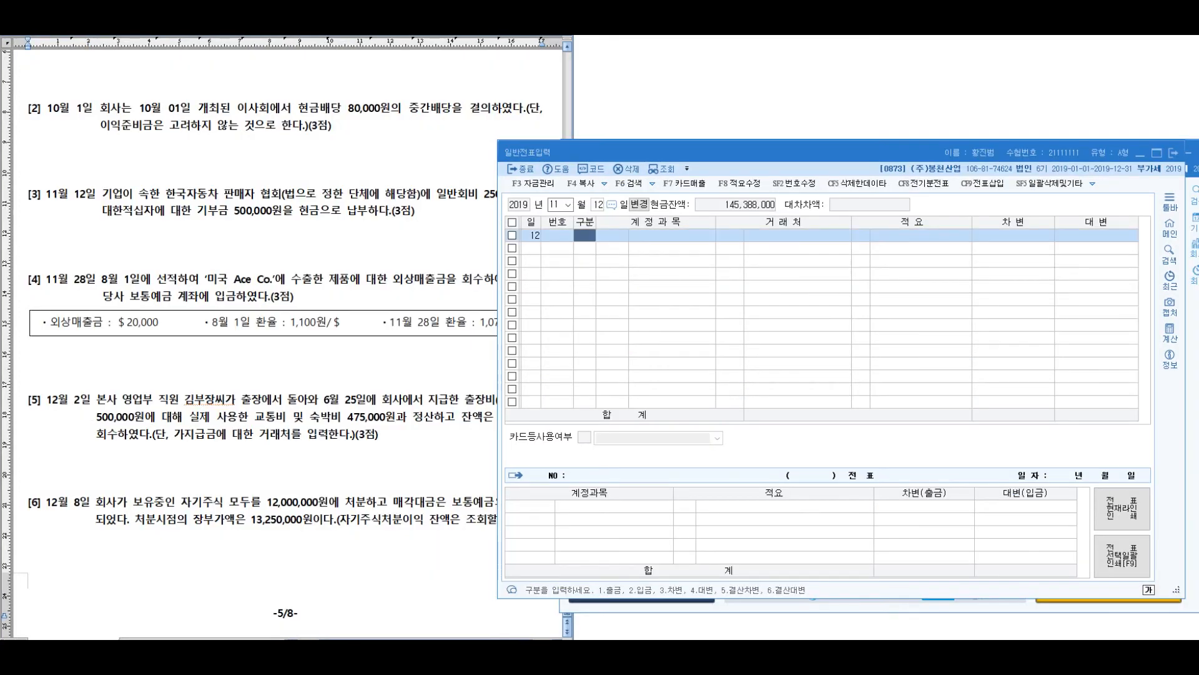
Move the 일반전표입력 window aside to uncover the full text of the exam questions
left_click_drag(758, 153, 814, 148)
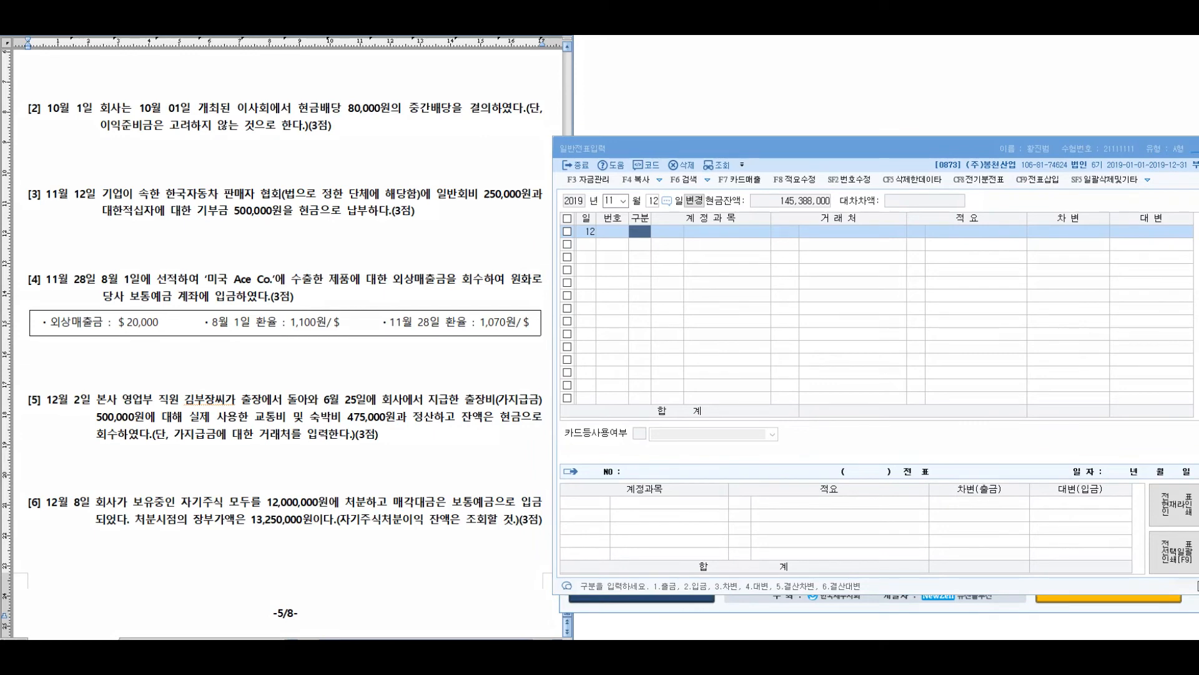
mouse_move(288, 190)
left_mouse_down()
mouse_move(330, 203)
mouse_move(437, 198)
mouse_move(391, 172)
mouse_move(288, 178)
mouse_move(295, 207)
left_mouse_up()
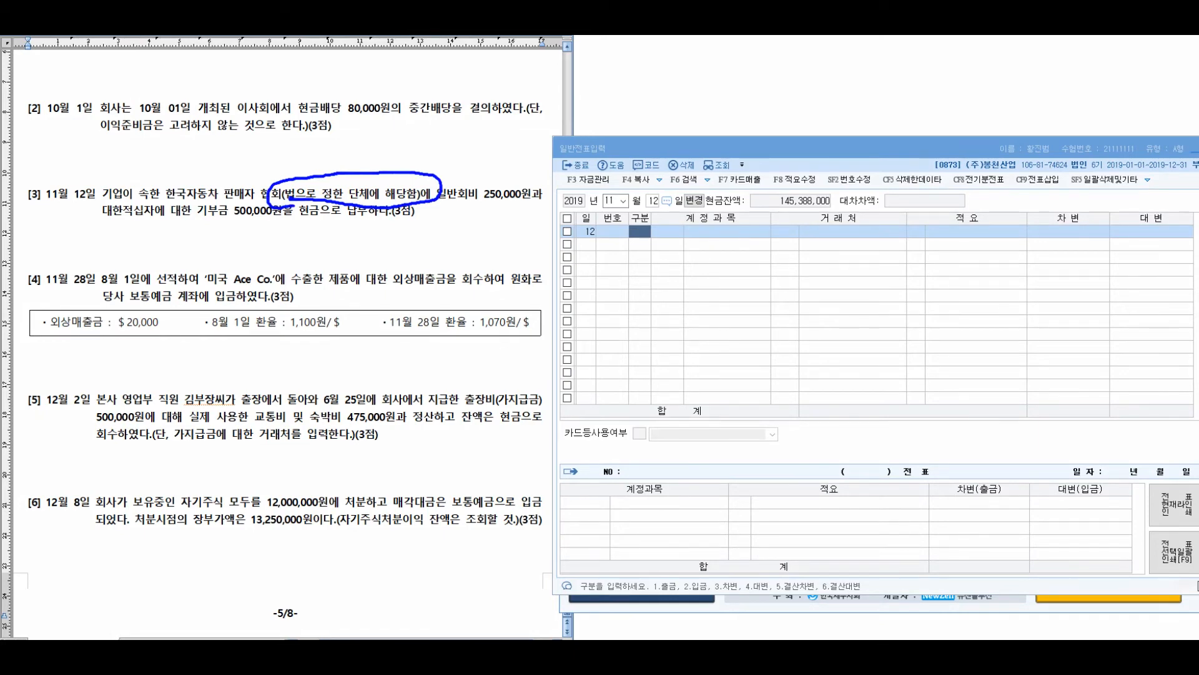
left_click_drag(316, 145, 236, 233)
left_click_drag(485, 157, 413, 239)
mouse_move(511, 164)
left_mouse_down()
mouse_move(615, 164)
mouse_move(644, 131)
mouse_move(684, 190)
left_mouse_up()
left_click_drag(558, 220, 596, 263)
mouse_move(613, 212)
left_mouse_down()
mouse_move(613, 243)
mouse_move(627, 251)
left_mouse_up()
left_click_drag(635, 226, 637, 256)
mouse_move(651, 216)
left_mouse_down()
mouse_move(656, 267)
mouse_move(697, 245)
mouse_move(700, 259)
left_mouse_up()
left_click_drag(715, 219, 709, 302)
left_click_drag(775, 180, 773, 252)
left_click_drag(814, 188, 838, 221)
left_click_drag(843, 189, 844, 248)
mouse_move(891, 188)
left_mouse_down()
mouse_move(893, 243)
mouse_move(915, 195)
left_mouse_up()
left_click_drag(794, 267, 815, 300)
mouse_move(828, 269)
left_mouse_down()
mouse_move(828, 311)
mouse_move(841, 276)
mouse_move(865, 320)
left_mouse_up()
left_click_drag(872, 281, 897, 283)
left_click_drag(877, 297, 911, 298)
mouse_move(935, 265)
left_mouse_down()
mouse_move(919, 303)
mouse_move(954, 303)
left_mouse_up()
mouse_move(962, 266)
left_mouse_down()
mouse_move(959, 323)
mouse_move(993, 284)
mouse_move(987, 310)
left_mouse_up()
mouse_move(1005, 283)
left_mouse_down()
mouse_move(1024, 296)
mouse_move(1018, 315)
left_mouse_up()
mouse_move(1040, 273)
left_mouse_down()
mouse_move(1045, 303)
mouse_move(1071, 299)
left_mouse_up()
mouse_move(1084, 271)
left_mouse_down()
mouse_move(1075, 315)
mouse_move(1094, 293)
left_mouse_up()
left_click_drag(1105, 274, 1128, 299)
left_click_drag(1149, 274, 1143, 303)
mouse_move(1178, 256)
left_mouse_down()
mouse_move(1148, 326)
mouse_move(1174, 309)
left_mouse_up()
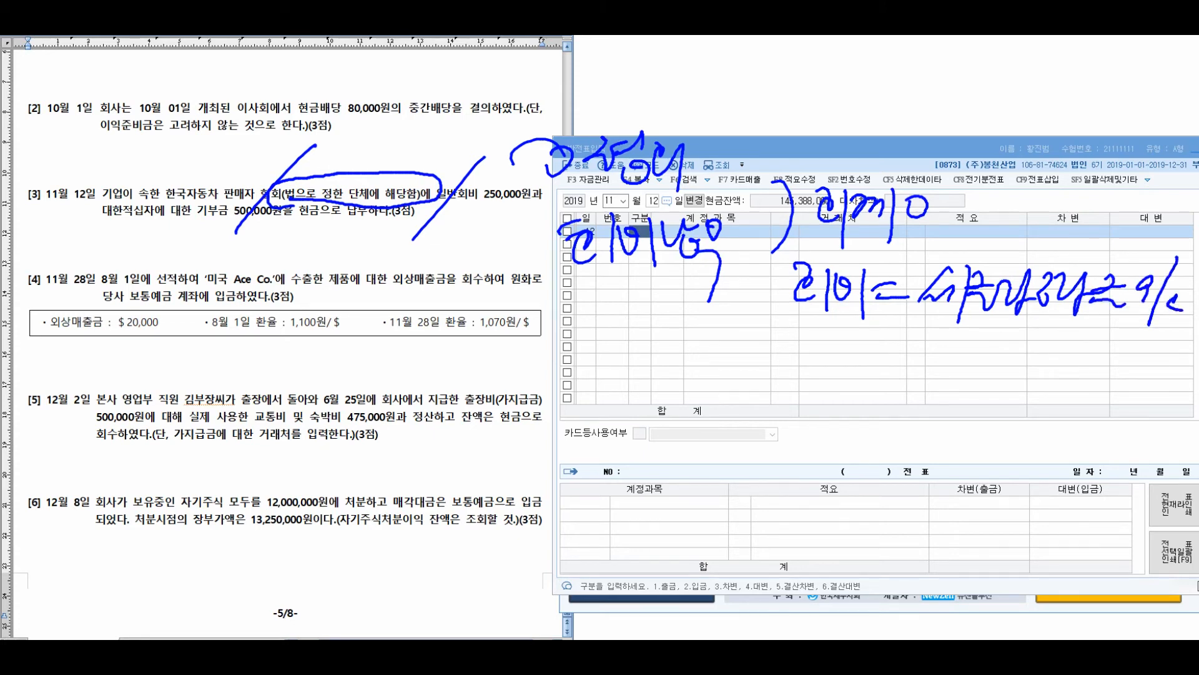
left_click_drag(786, 342, 796, 352)
mouse_move(779, 369)
left_mouse_down()
mouse_move(801, 368)
mouse_move(792, 378)
left_mouse_up()
left_click_drag(801, 367, 817, 368)
left_click_drag(799, 376, 813, 385)
left_click_drag(804, 388, 826, 403)
left_click_drag(822, 365, 840, 399)
mouse_move(849, 369)
left_mouse_down()
mouse_move(850, 405)
mouse_move(869, 394)
left_mouse_up()
left_click_drag(887, 362, 890, 415)
mouse_move(917, 377)
left_mouse_down()
mouse_move(909, 395)
mouse_move(928, 418)
mouse_move(975, 415)
left_mouse_up()
left_click_drag(756, 409, 712, 400)
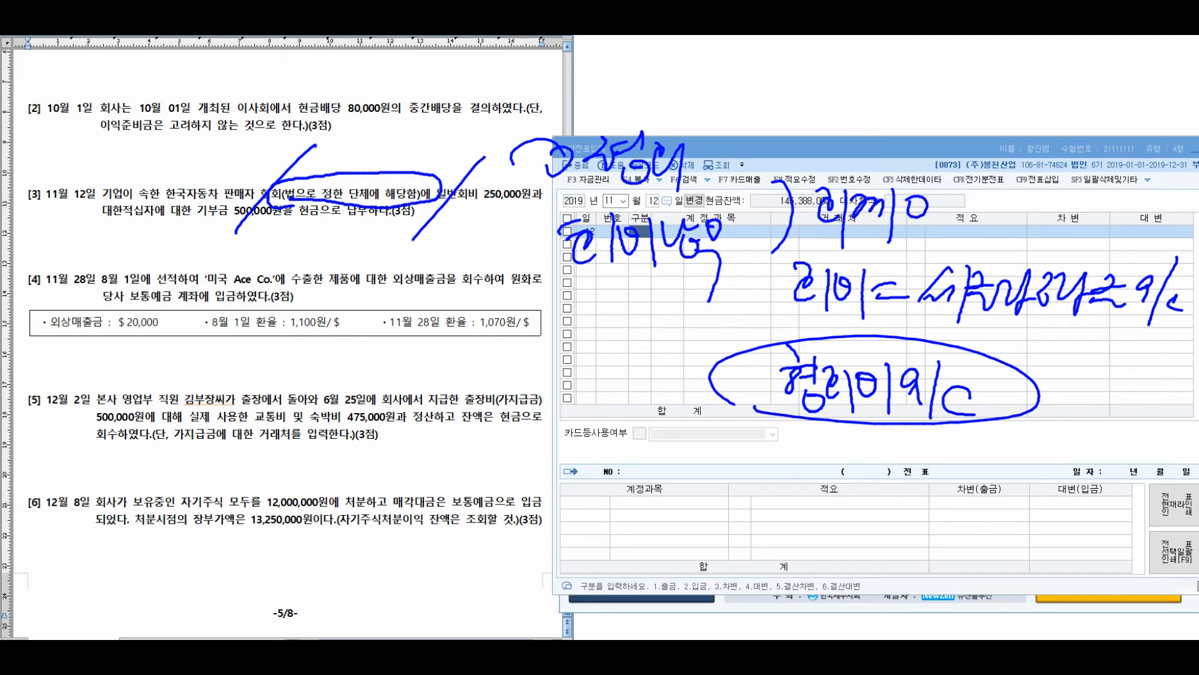
left_click_drag(640, 301, 656, 370)
mouse_move(636, 305)
left_mouse_down()
mouse_move(627, 342)
mouse_move(653, 311)
left_mouse_up()
left_click_drag(697, 443, 701, 466)
left_click_drag(708, 441, 710, 475)
mouse_move(685, 482)
left_mouse_down()
mouse_move(712, 476)
mouse_move(722, 501)
left_mouse_up()
left_click_drag(724, 468, 718, 481)
mouse_move(738, 460)
left_mouse_down()
mouse_move(735, 481)
mouse_move(754, 459)
mouse_move(738, 482)
left_mouse_up()
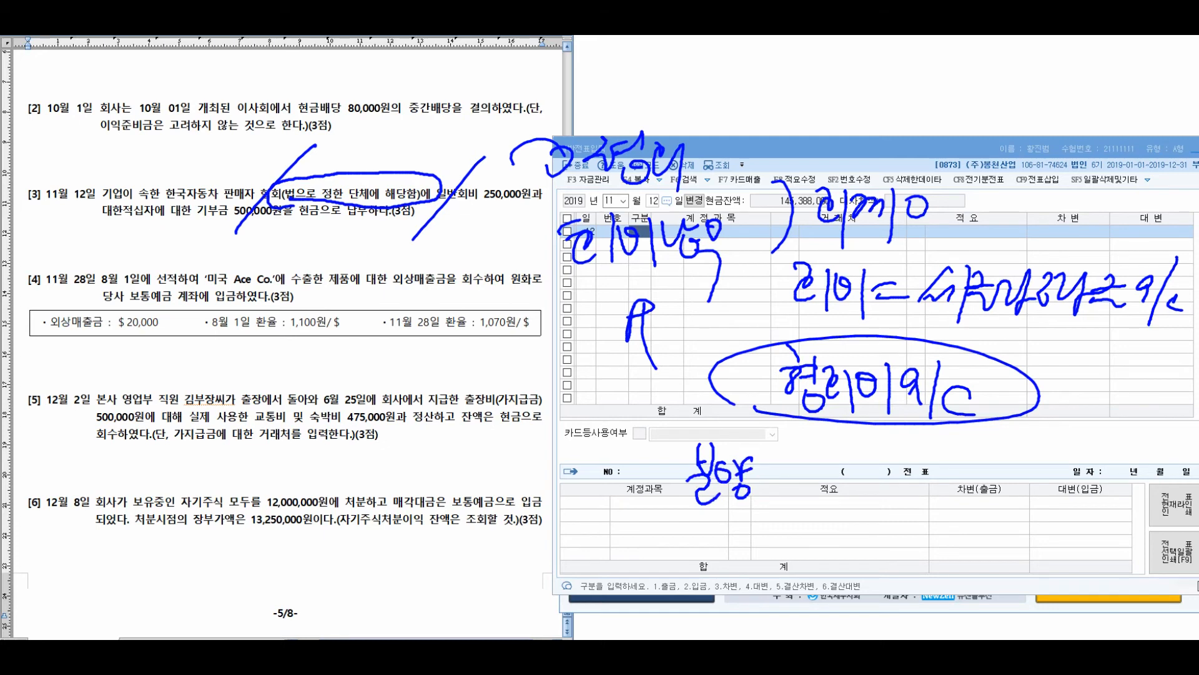
left_click_drag(781, 469, 799, 517)
mouse_move(826, 482)
left_mouse_down()
mouse_move(812, 489)
mouse_move(828, 503)
left_mouse_up()
mouse_move(871, 466)
left_mouse_down()
mouse_move(861, 499)
mouse_move(907, 491)
left_mouse_up()
mouse_move(906, 464)
left_mouse_down()
mouse_move(890, 492)
mouse_move(920, 506)
left_mouse_up()
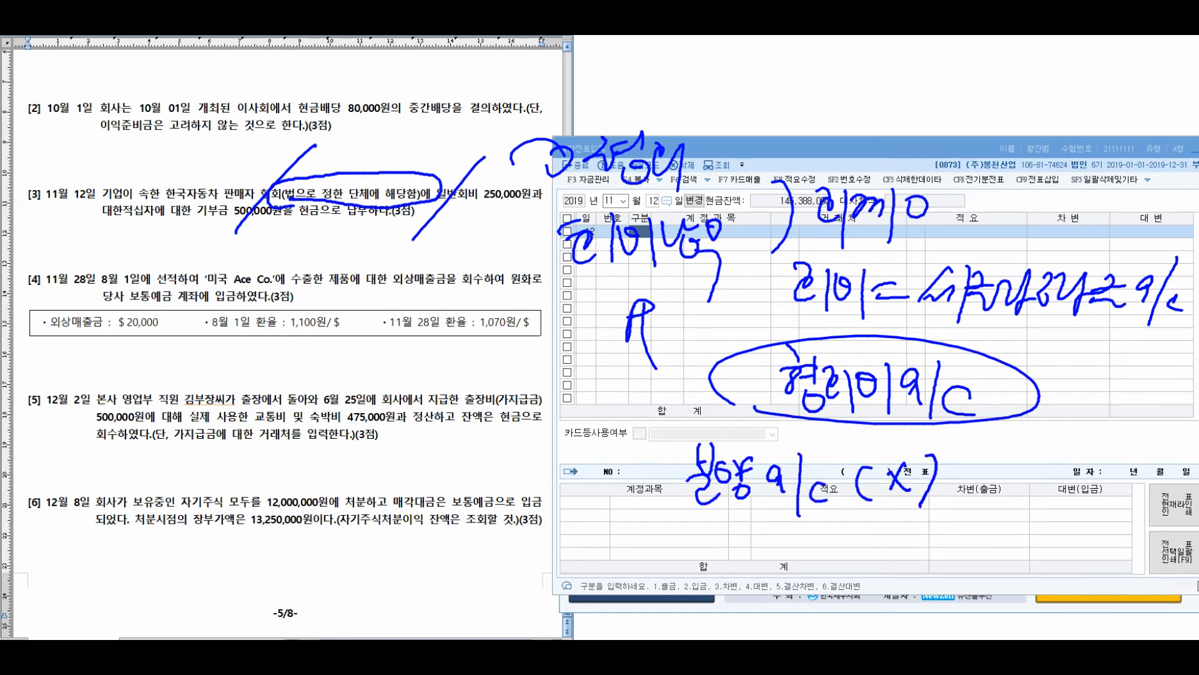
left_click_drag(771, 373, 1049, 428)
mouse_move(1047, 407)
left_mouse_down()
mouse_move(1030, 429)
mouse_move(1057, 447)
left_mouse_up()
mouse_move(986, 168)
left_mouse_down()
mouse_move(1024, 223)
mouse_move(1061, 180)
mouse_move(1082, 194)
left_mouse_up()
mouse_move(1011, 247)
left_mouse_down()
mouse_move(1173, 265)
mouse_move(1109, 332)
mouse_move(1145, 336)
left_mouse_up()
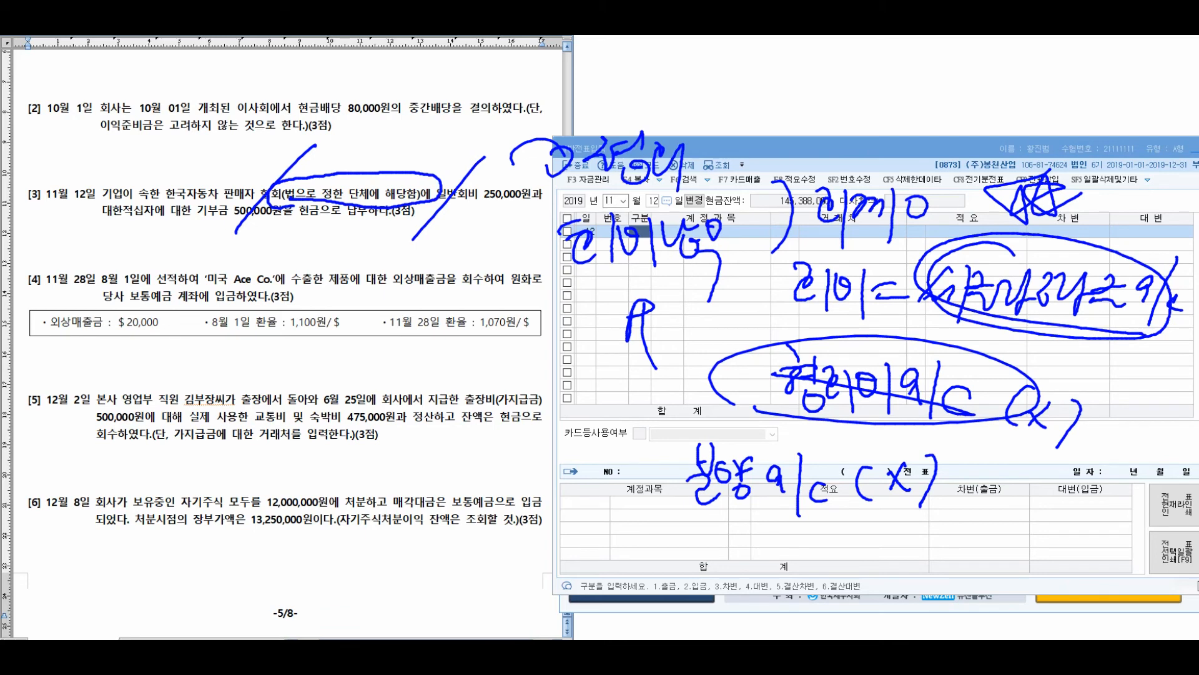
left_click_drag(82, 234, 286, 238)
mouse_move(187, 253)
left_mouse_down()
mouse_move(190, 373)
mouse_move(168, 342)
mouse_move(211, 361)
left_mouse_up()
mouse_move(207, 198)
left_mouse_down()
mouse_move(182, 215)
mouse_move(206, 200)
left_mouse_up()
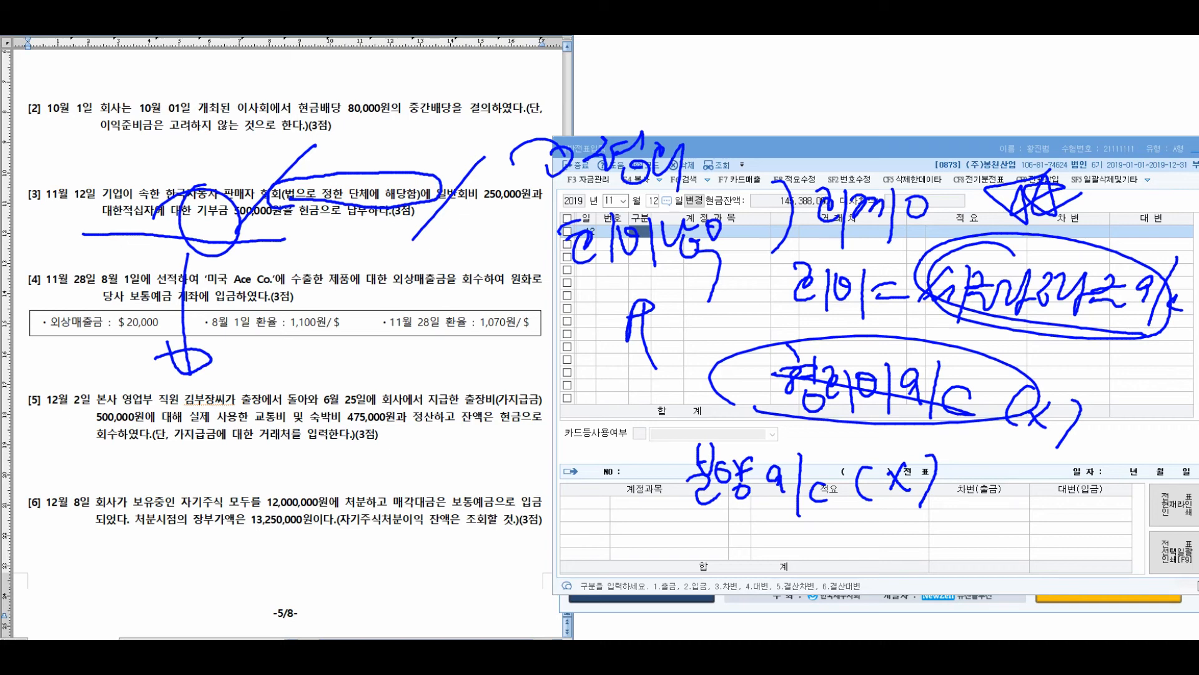
left_click_drag(241, 406, 233, 437)
mouse_move(258, 388)
left_mouse_down()
mouse_move(262, 446)
mouse_move(286, 437)
left_mouse_up()
mouse_move(289, 413)
left_mouse_down()
mouse_move(292, 447)
mouse_move(325, 410)
left_mouse_up()
mouse_move(353, 382)
left_mouse_down()
mouse_move(346, 404)
mouse_move(363, 411)
left_mouse_up()
left_click_drag(378, 365, 371, 423)
left_click_drag(418, 390, 412, 414)
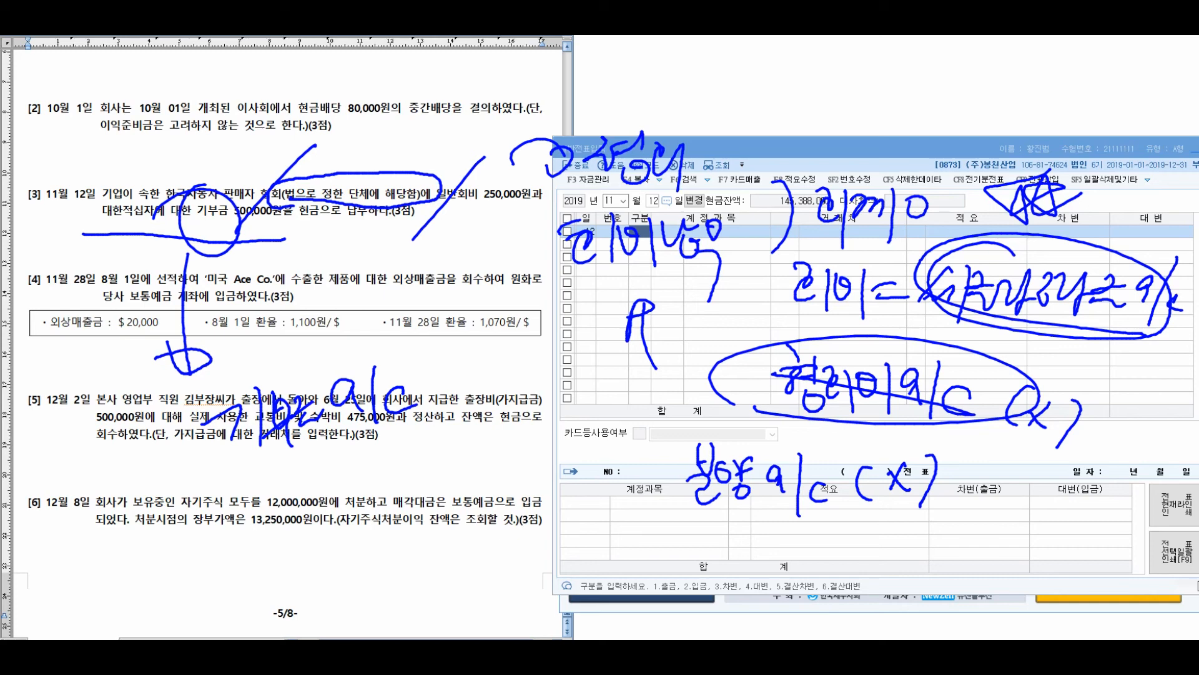
key("Escape")
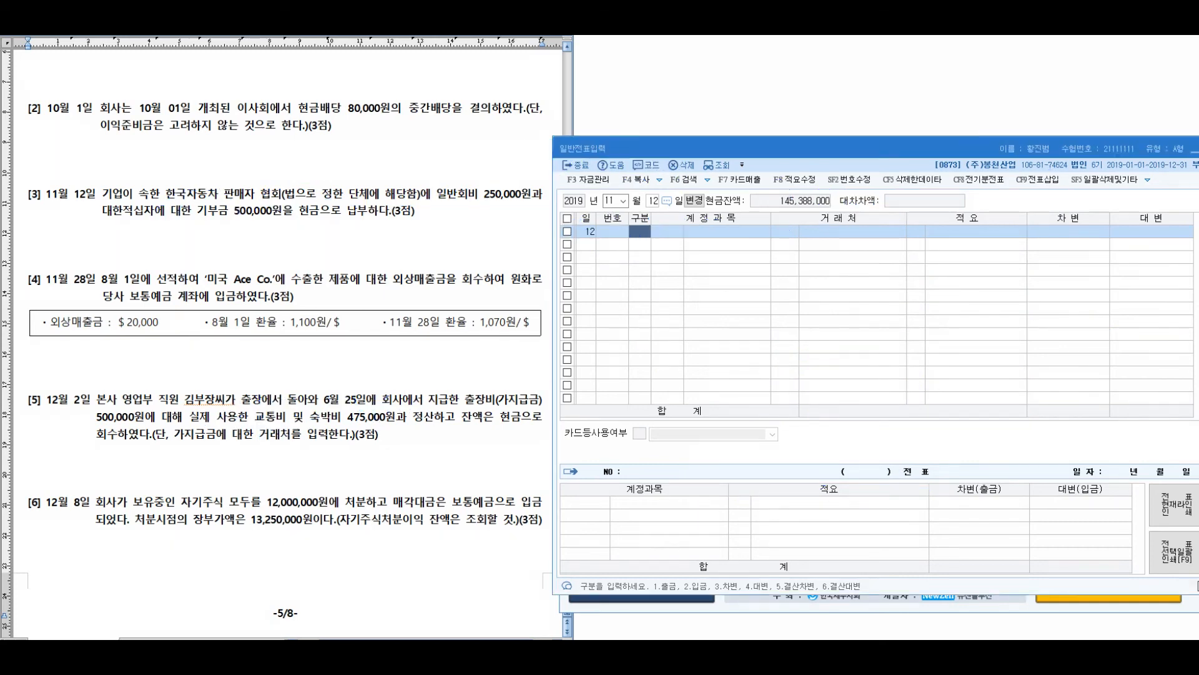
Start a November 12 debit line with 협회비 (639) as its account and check that account in the account code lookup
type("3")
key("Return")
type("639")
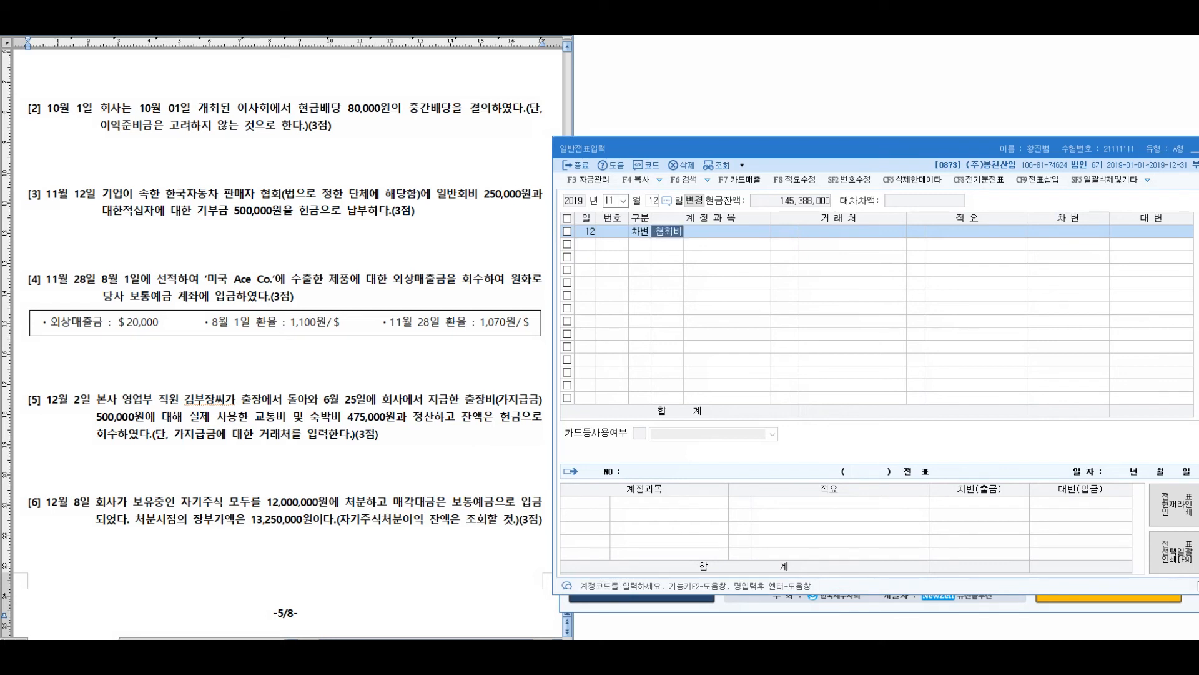
key("Return")
left_click(667, 231)
key("F2")
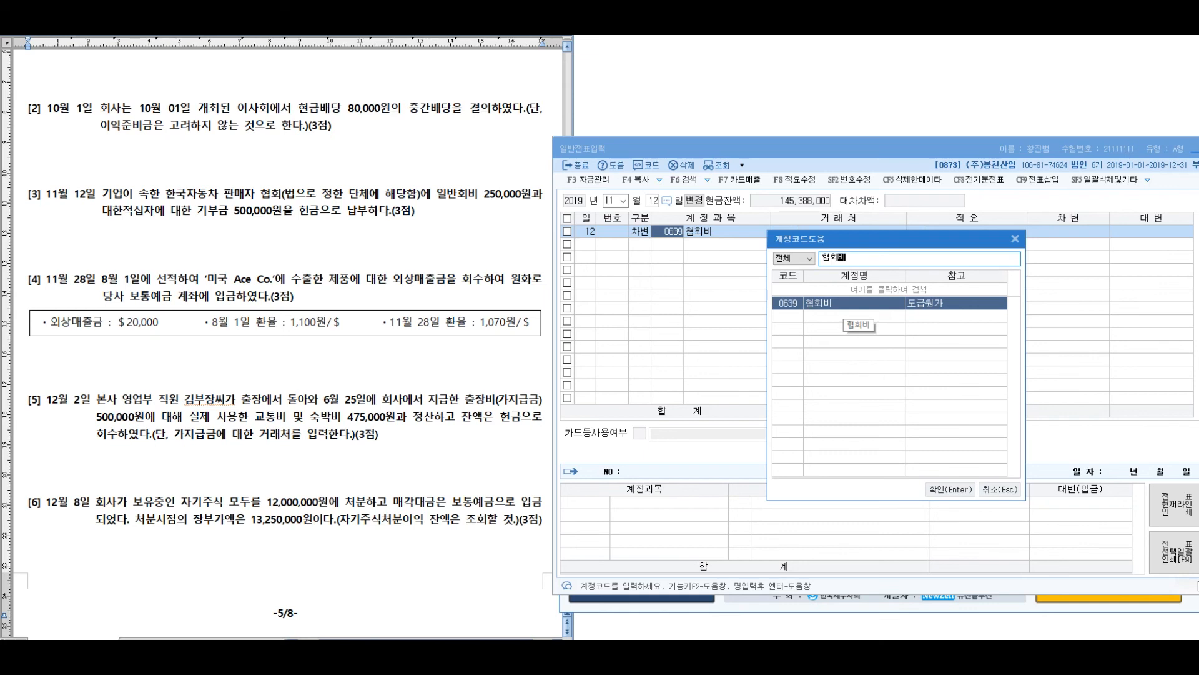
key("Return")
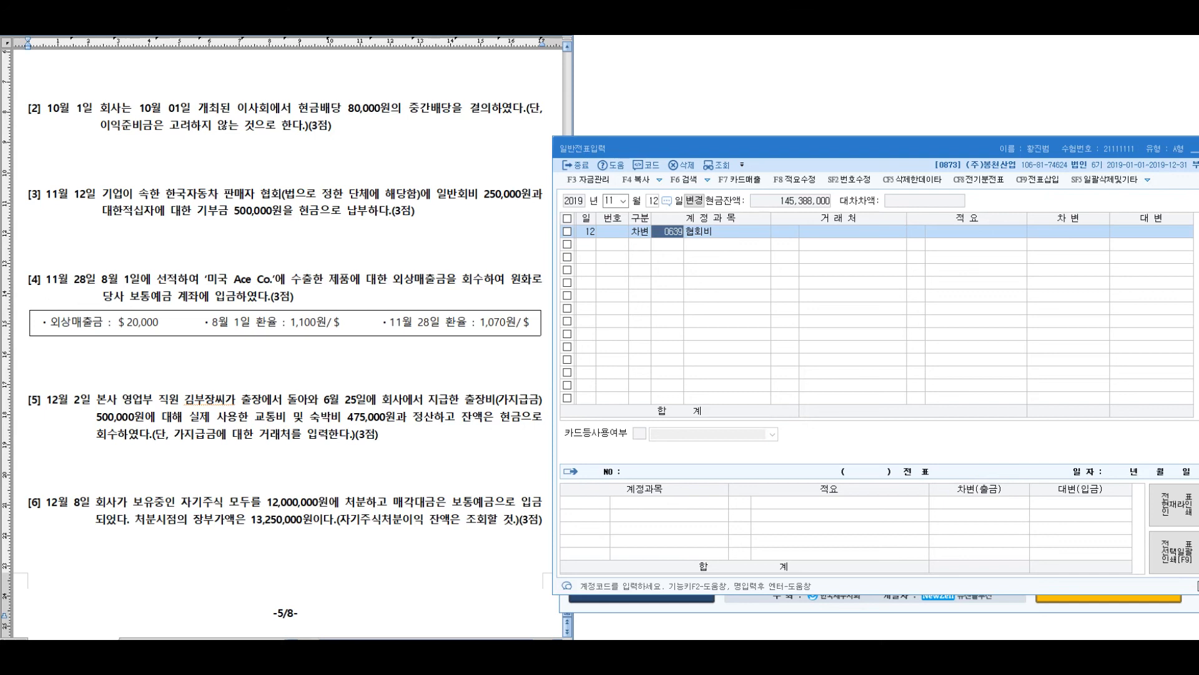
Change the debit line's account to 세금과공과 (817) and enter a debit amount of 250,000
type("817")
key("Return")
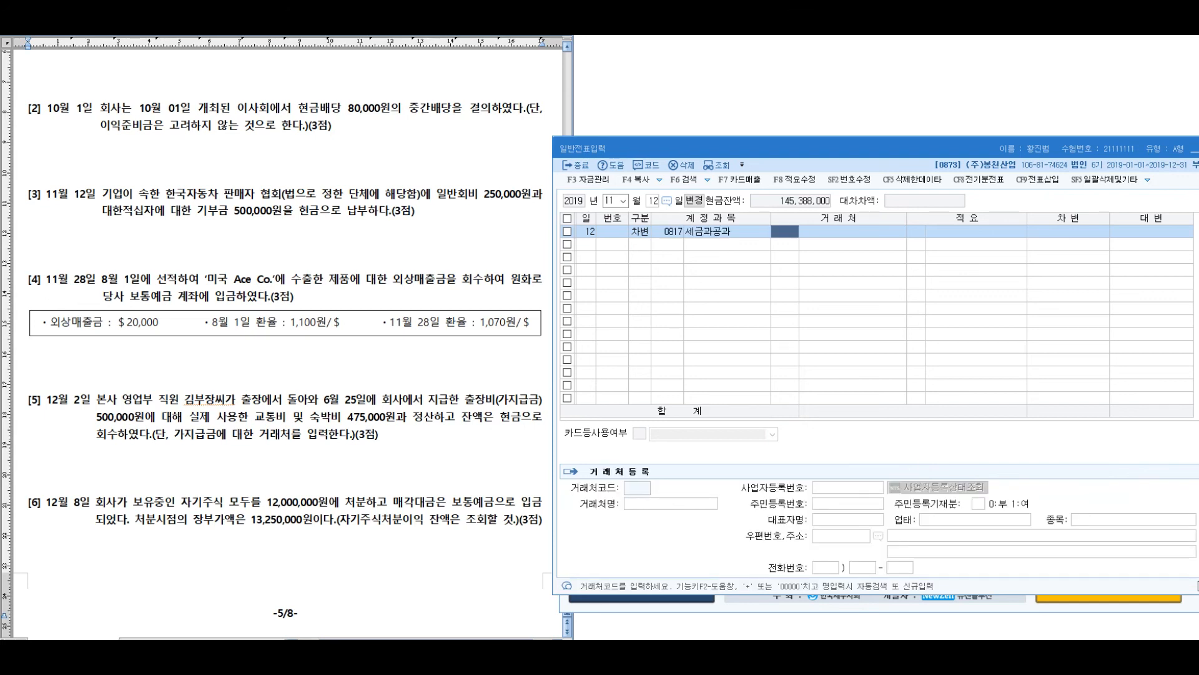
key("Return")
key("Return")
type("2580000")
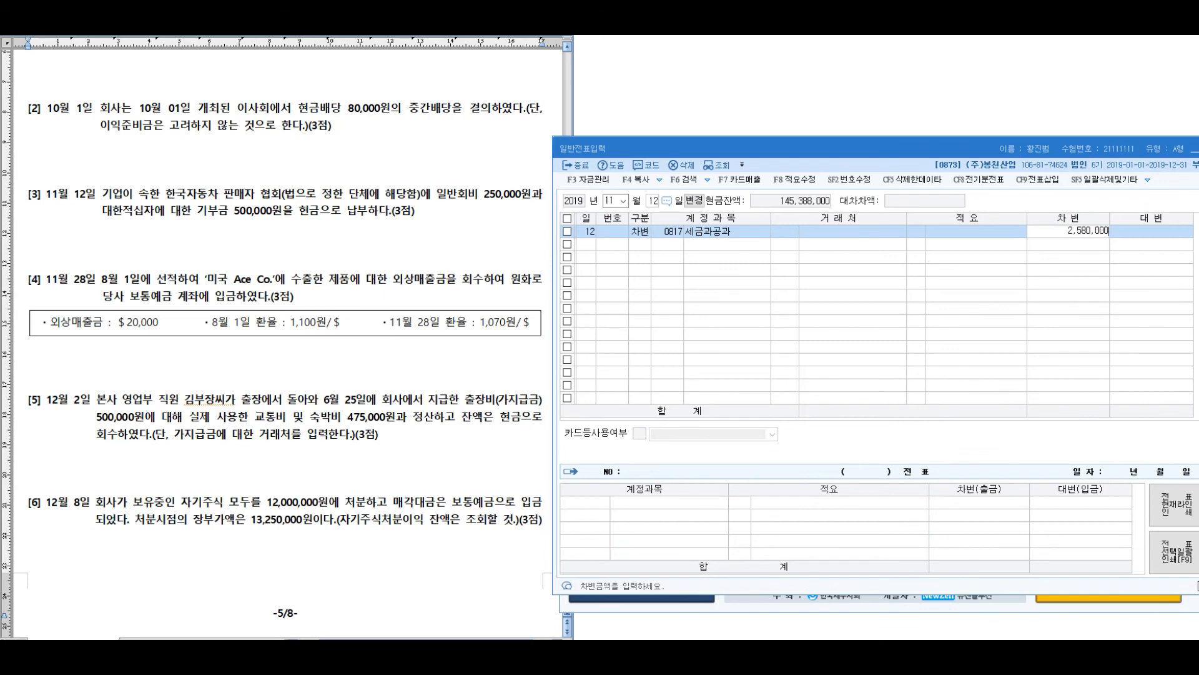
key("BackSpace")
key("BackSpace")
key("BackSpace")
key("BackSpace")
key("BackSpace")
key("BackSpace")
key("BackSpace")
type("250000")
key("Return")
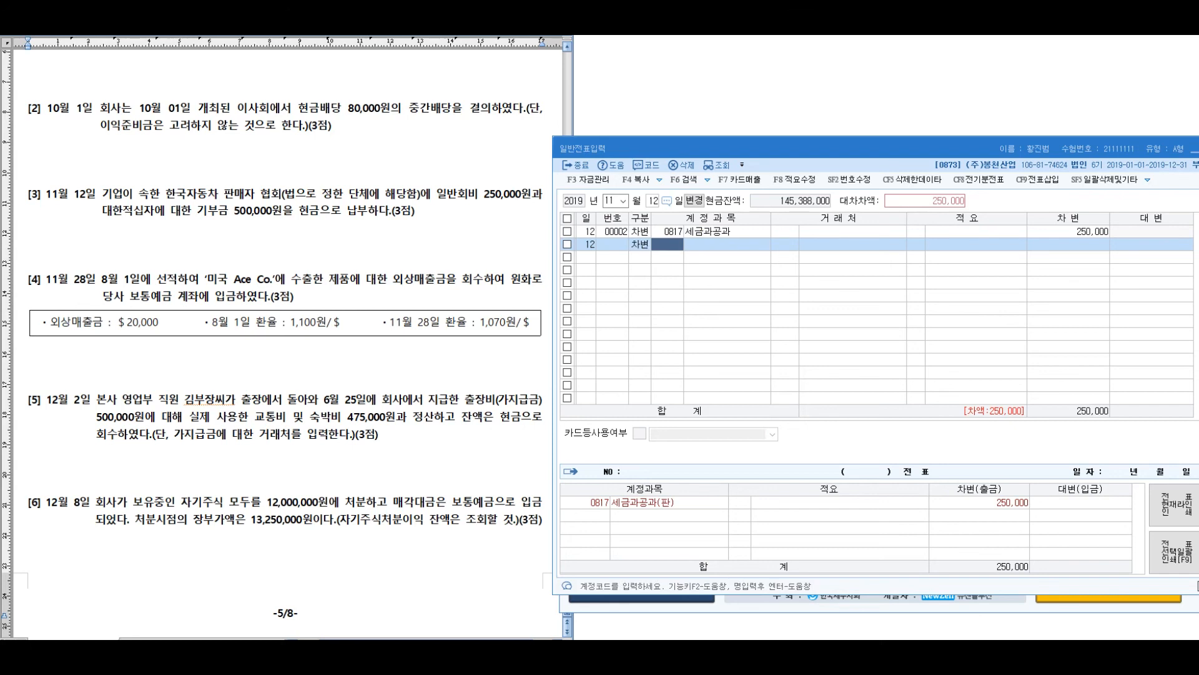
type("933")
key("Return")
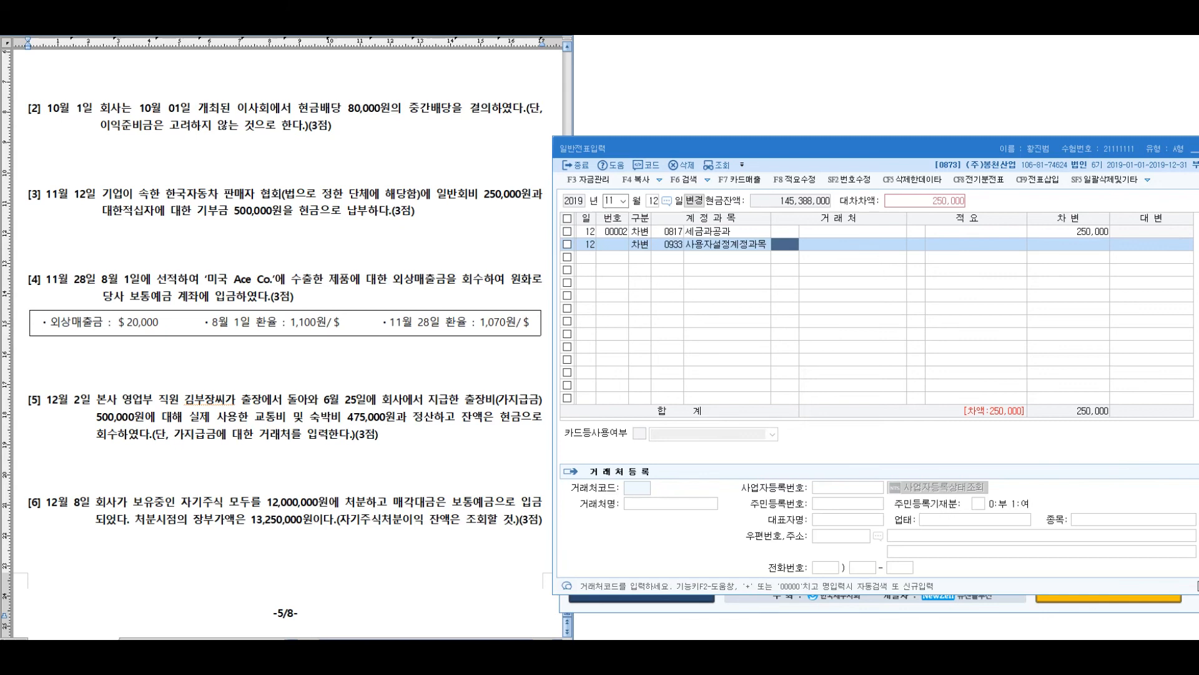
key("Home")
key("Return")
key("Return")
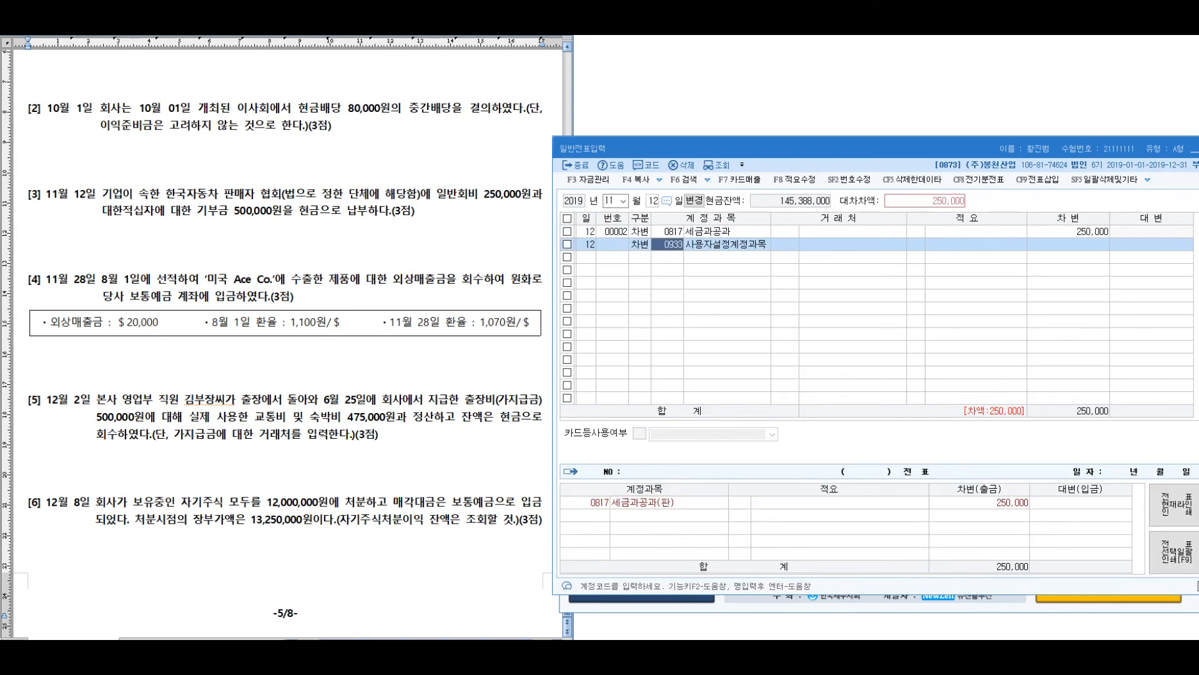
key("F2")
key("Return")
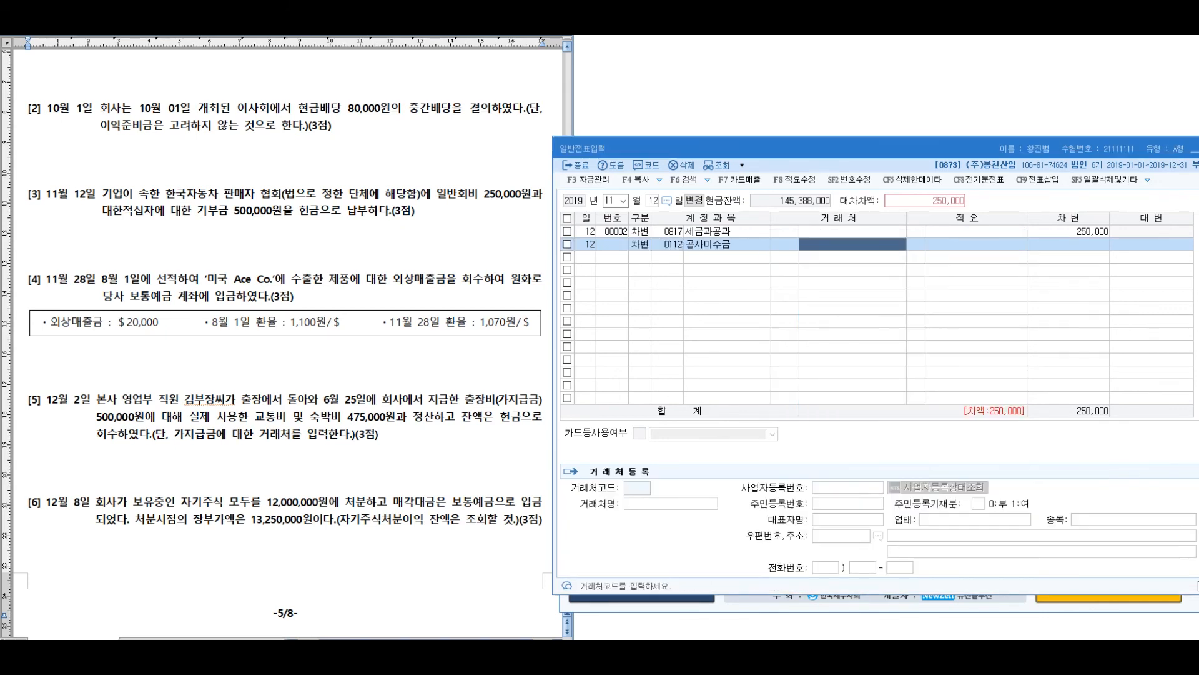
Set the second debit line's account to 기부금 (953) by name lookup and enter an amount of 500,000
key("Left")
key("Left")
key("F2")
type("기부")
key("Down")
key("Return")
key("Return")
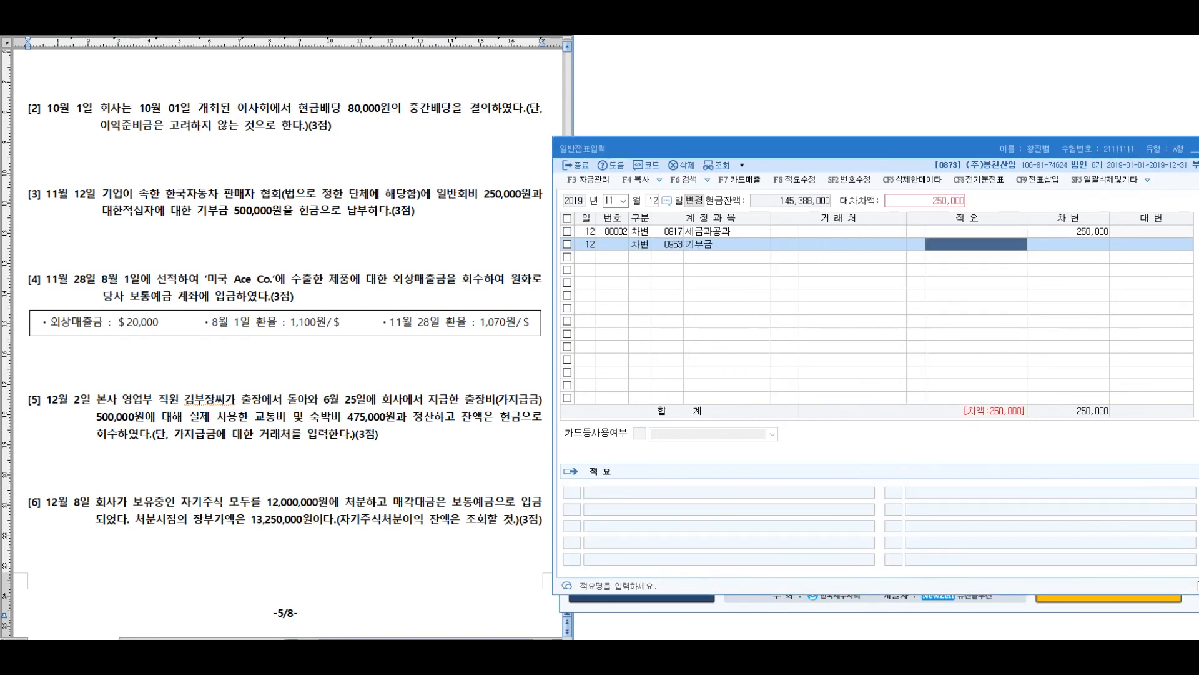
key("Return")
type("5000000")
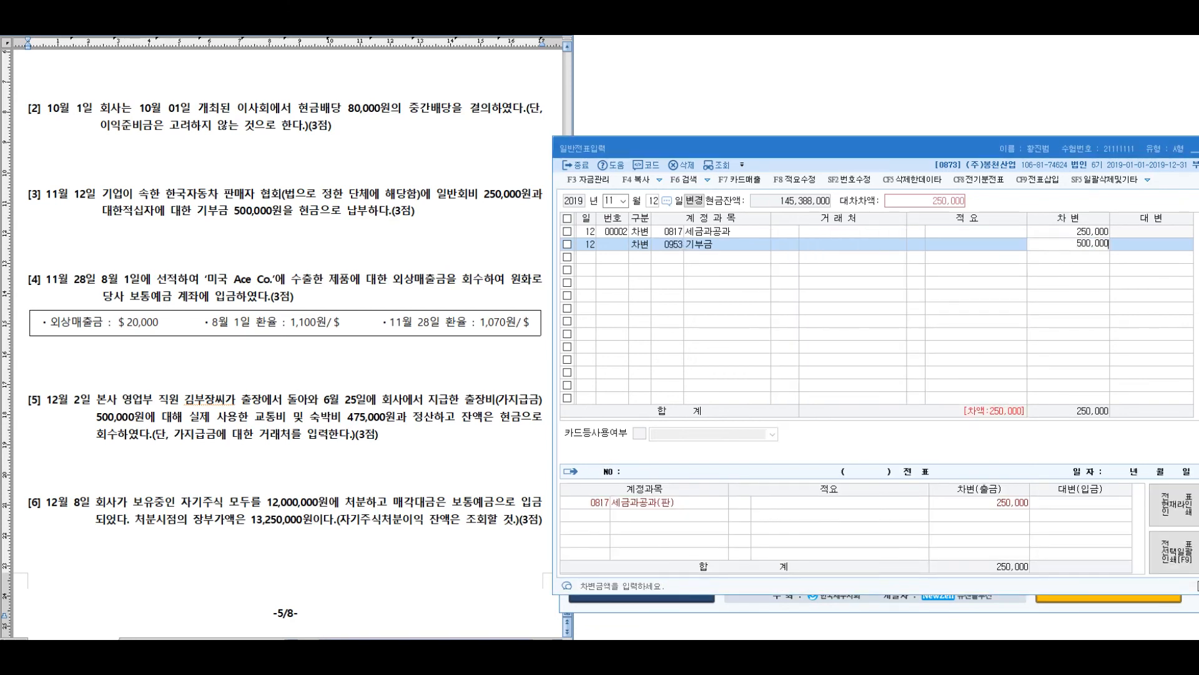
key("Return")
Complete the November 12 voucher with a credit (대변) line to 현금 (101) for the balancing 750,000
type("4")
key("Return")
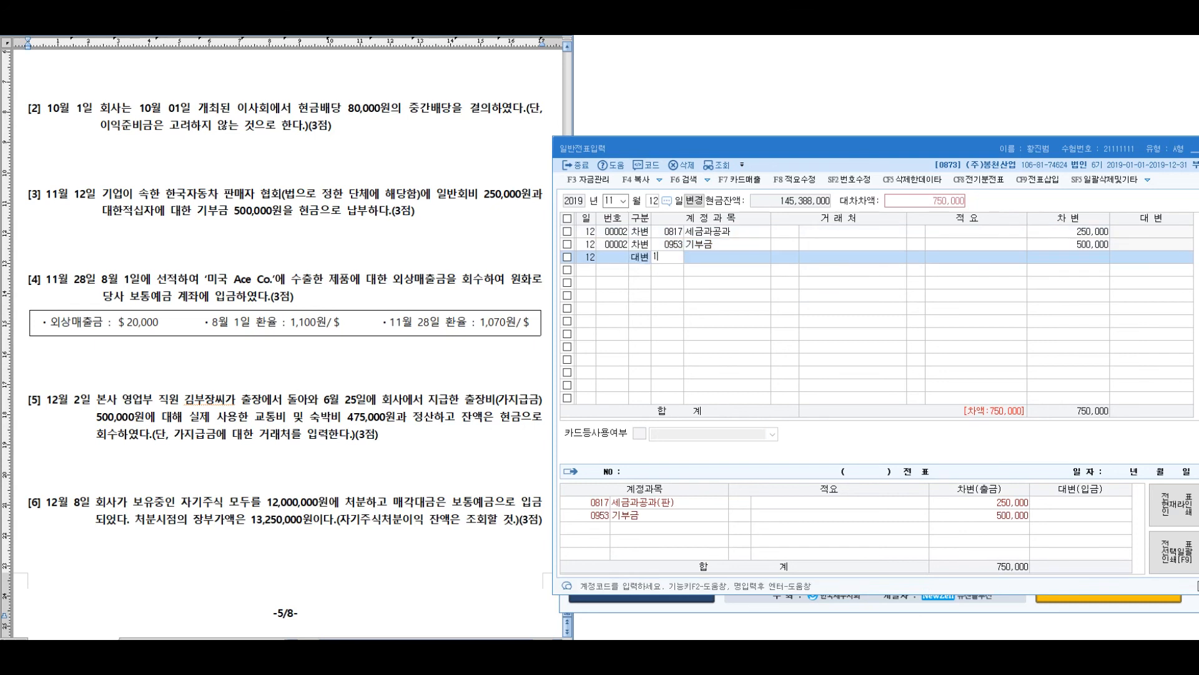
type("101")
key("Return")
key("Return")
key("Return")
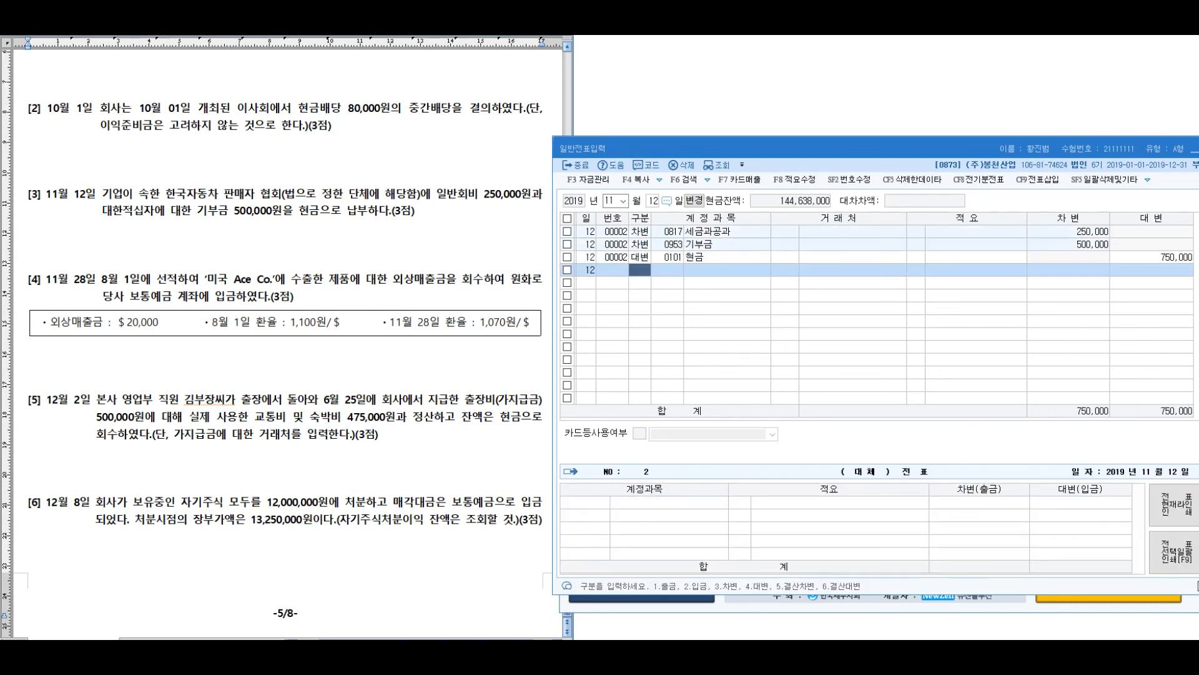